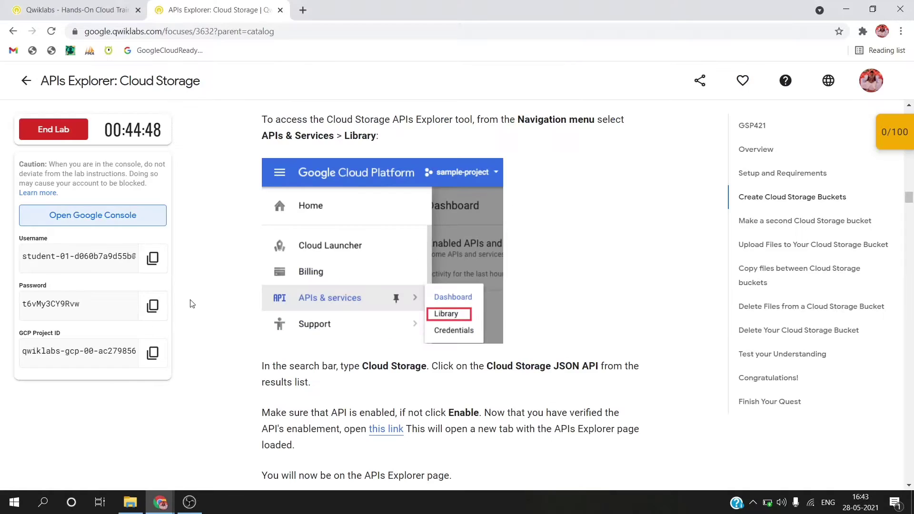
Step: Sign in to the lab's Google account with the password copied from the lab page and accept the new-account welcome notice
click(150, 302)
key(alt+Tab)
key(ctrl+v)
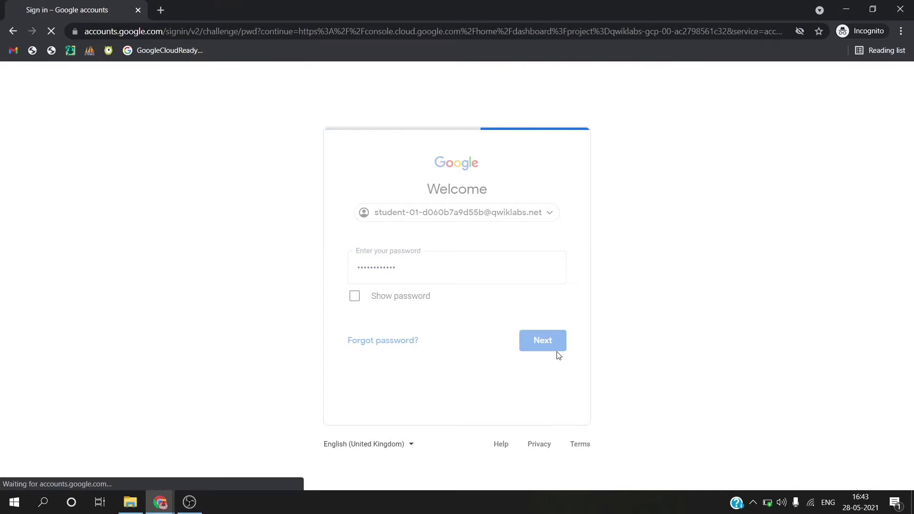
click(533, 385)
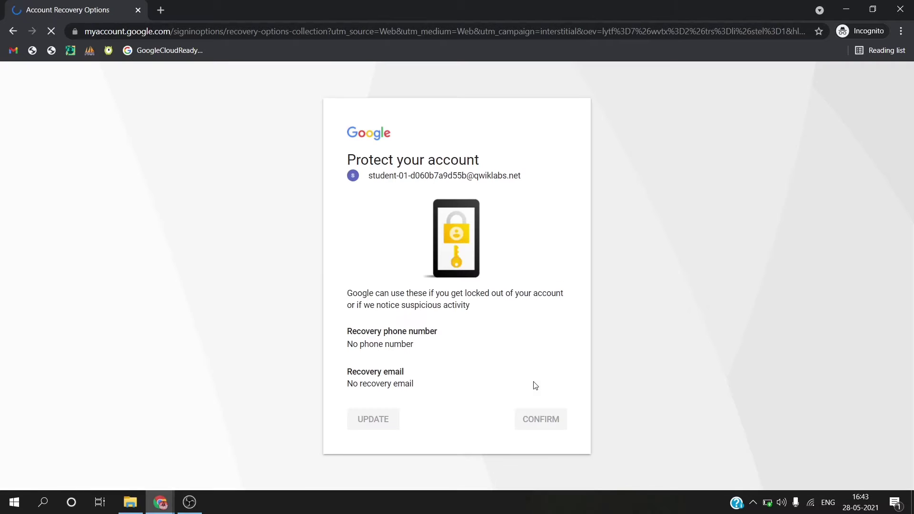
Step: Confirm the account recovery options and accept the Google Cloud Platform terms of service with India as the country
click(543, 422)
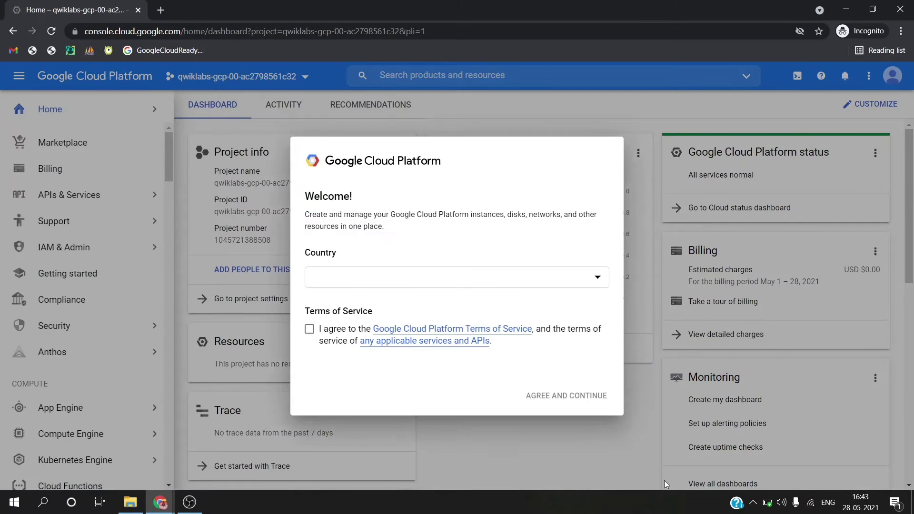
click(579, 332)
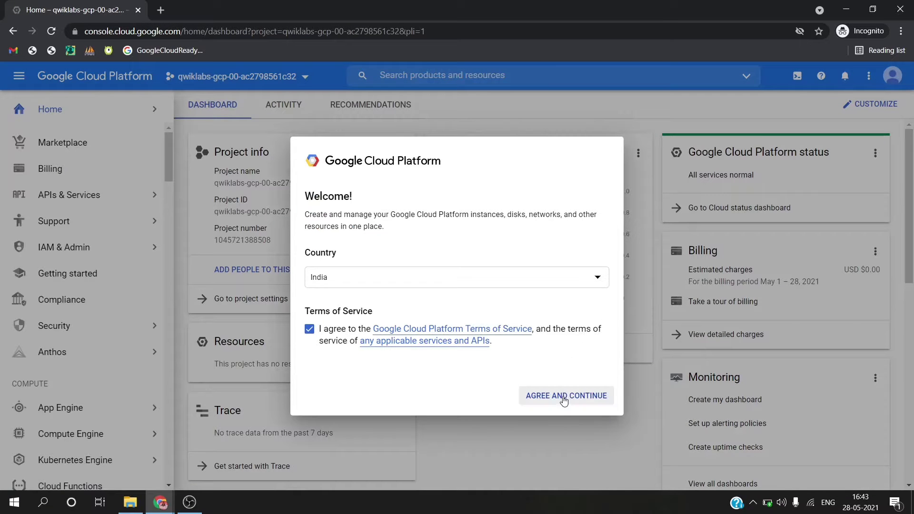
click(563, 398)
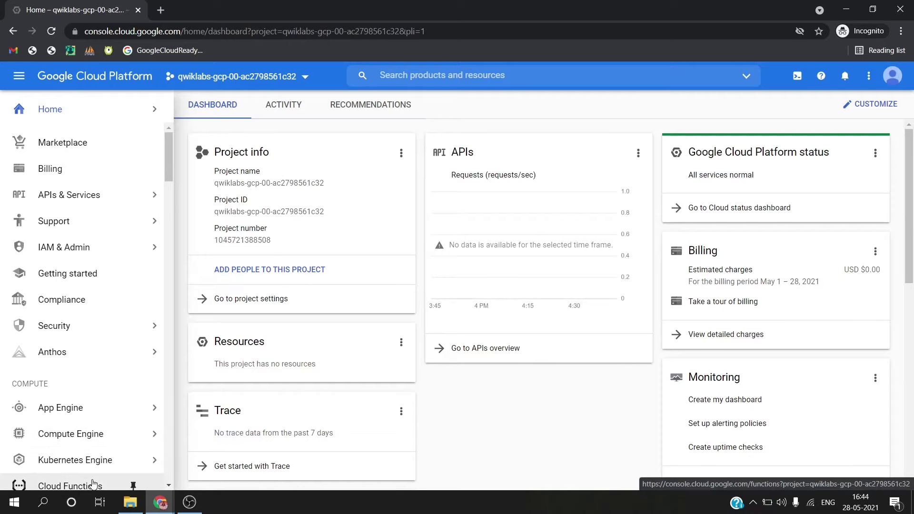
Step: Check the lab instructions for the API to enable and open the API Library of the lab project
mouse_move(131, 194)
click(187, 227)
key(alt+Tab)
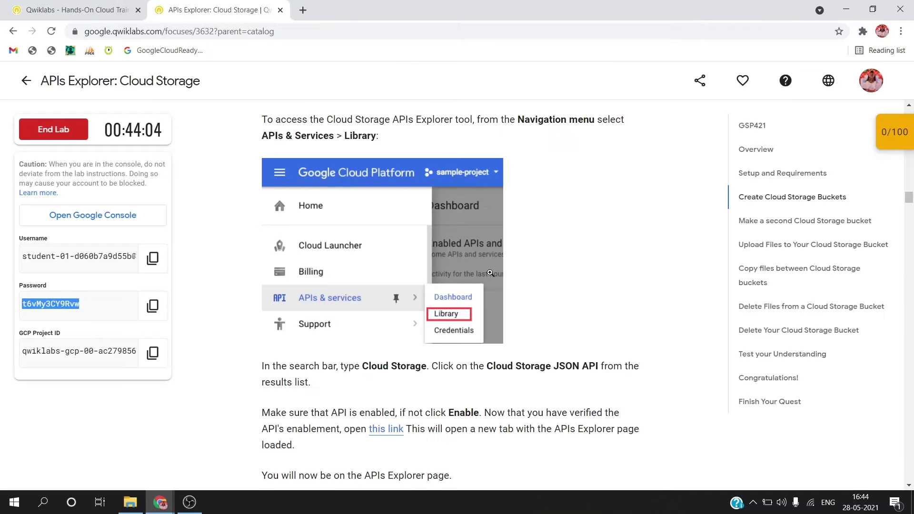
scroll(491, 276, down, 4)
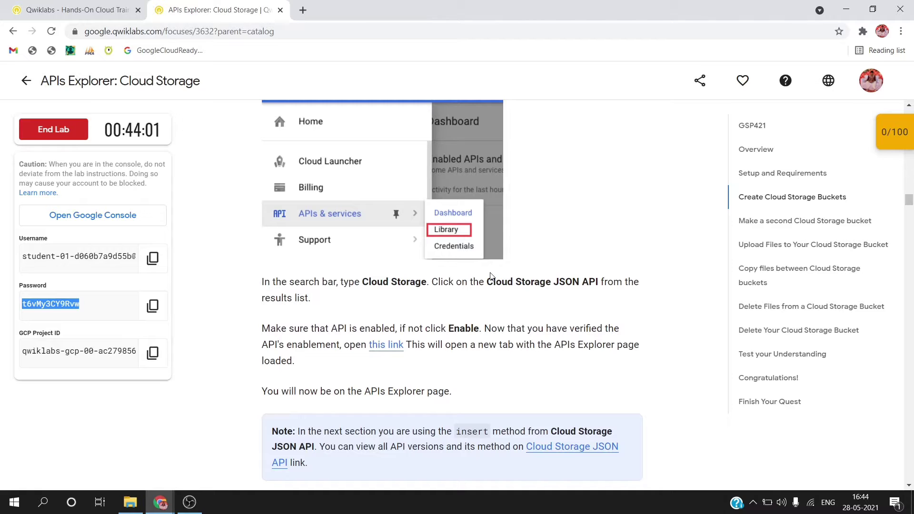
scroll(490, 275, up, 1)
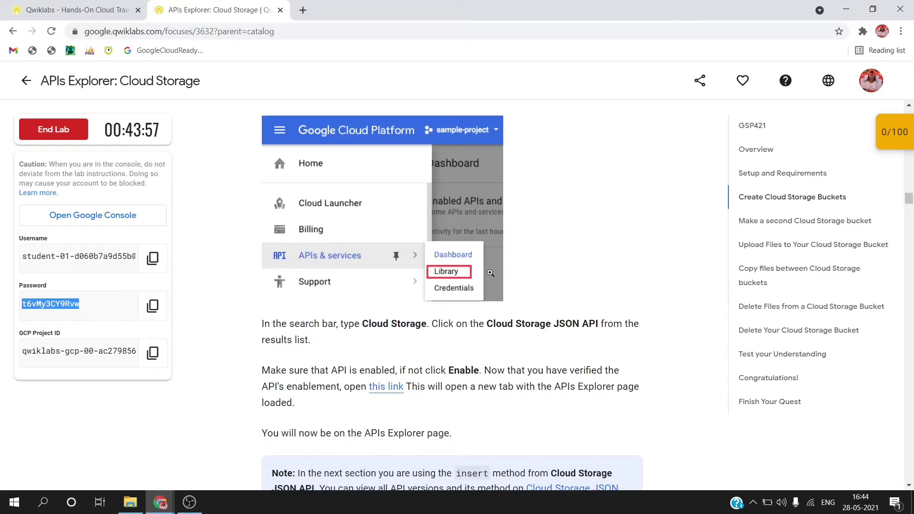
key(alt+Tab)
click(322, 211)
text(c)
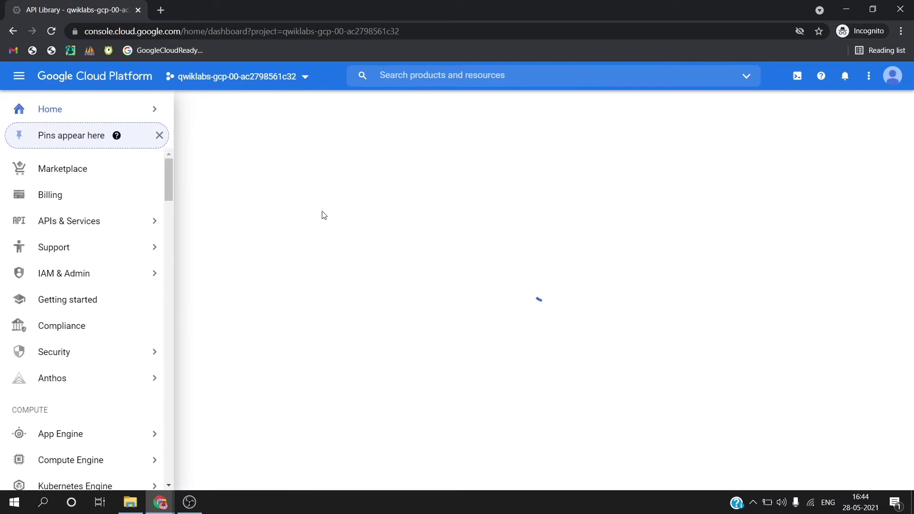
mouse_move(128, 221)
click(184, 244)
Step: Search the API Library for "cloud st" and look through the results for the Cloud Storage JSON API
text(cl)
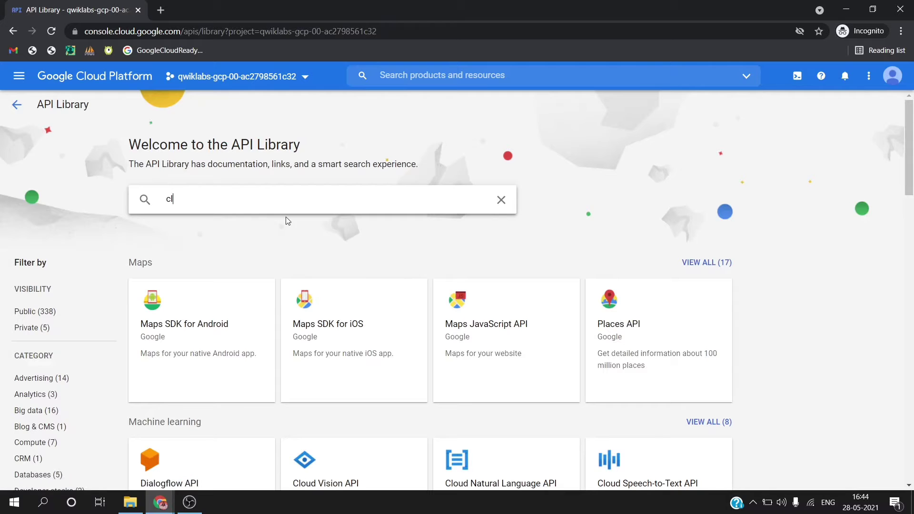
text(oud s)
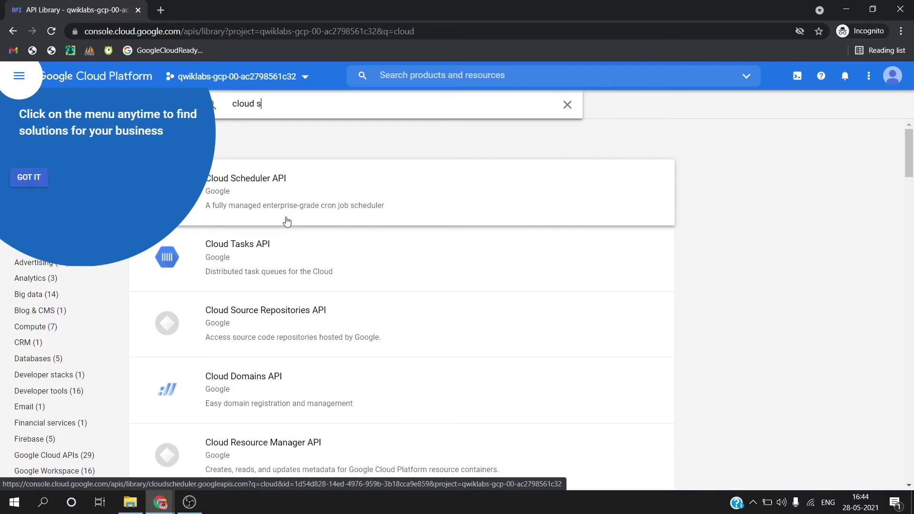
text(t)
scroll(291, 372, down, 4)
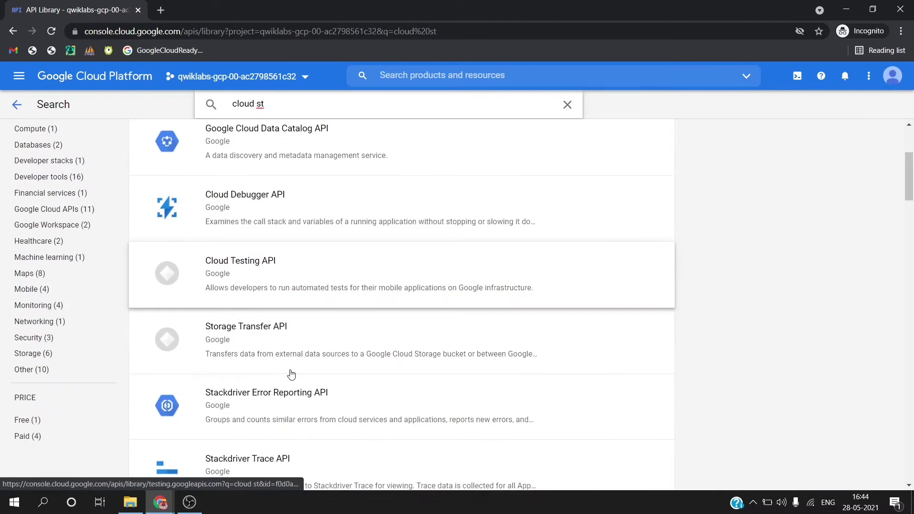
scroll(292, 373, down, 2)
scroll(291, 374, down, 6)
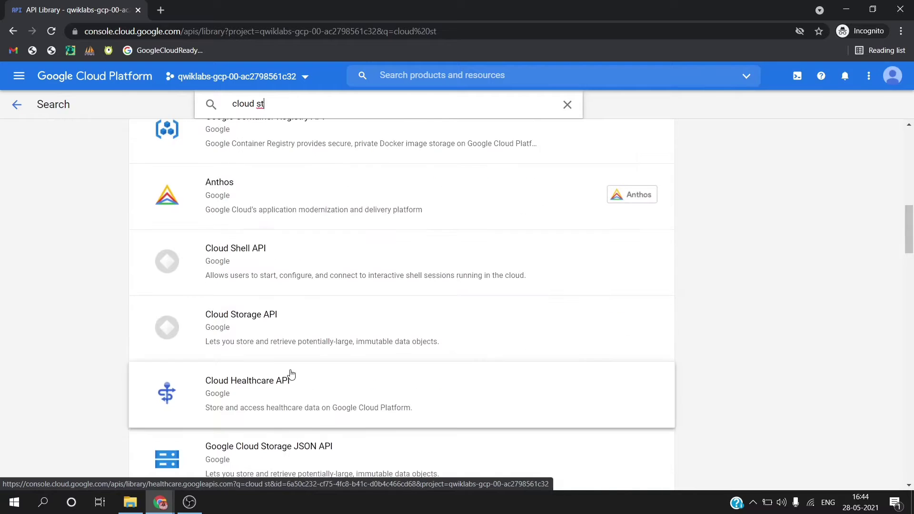
Step: Search the API Library for "Cloud Storage JSON AP", copied from the lab instructions, and open the Google Cloud Storage JSON API page
key(alt+Tab)
scroll(447, 336, down, 1)
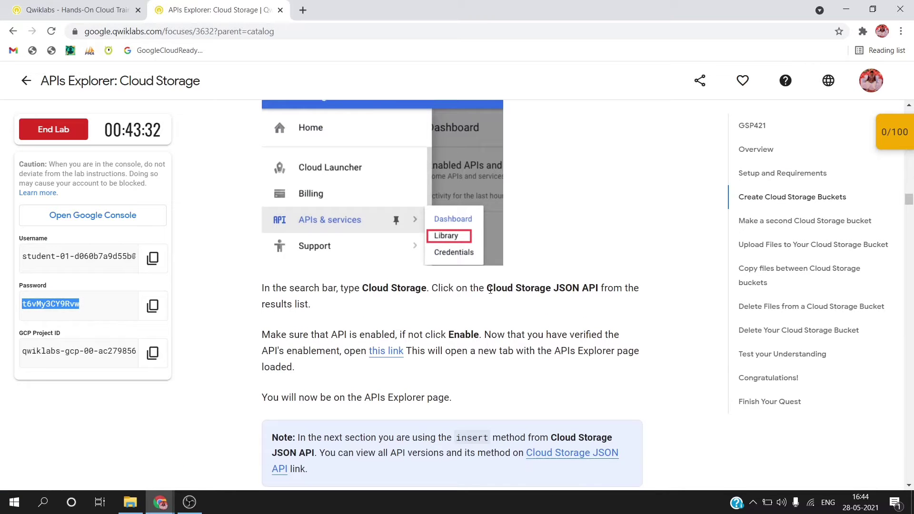
drag(487, 288, 595, 287)
key(ctrl+c)
key(alt+Tab)
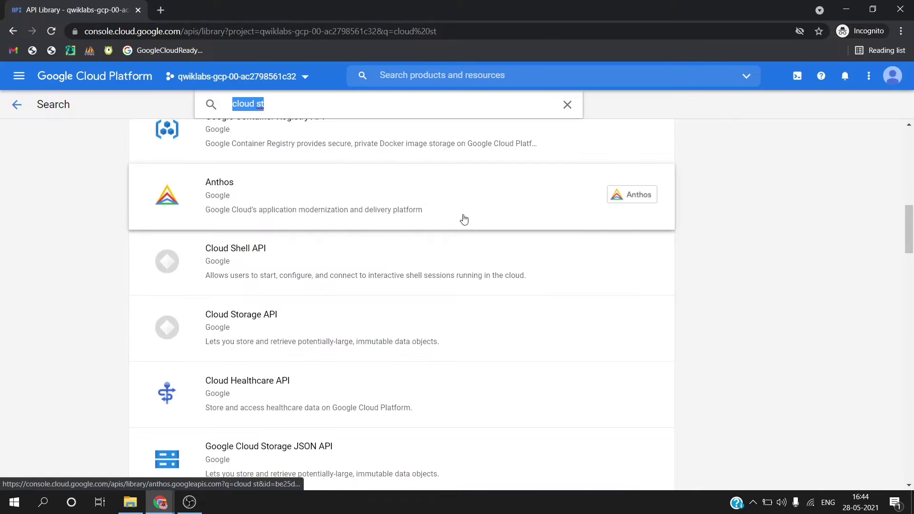
key(ctrl+v)
click(372, 200)
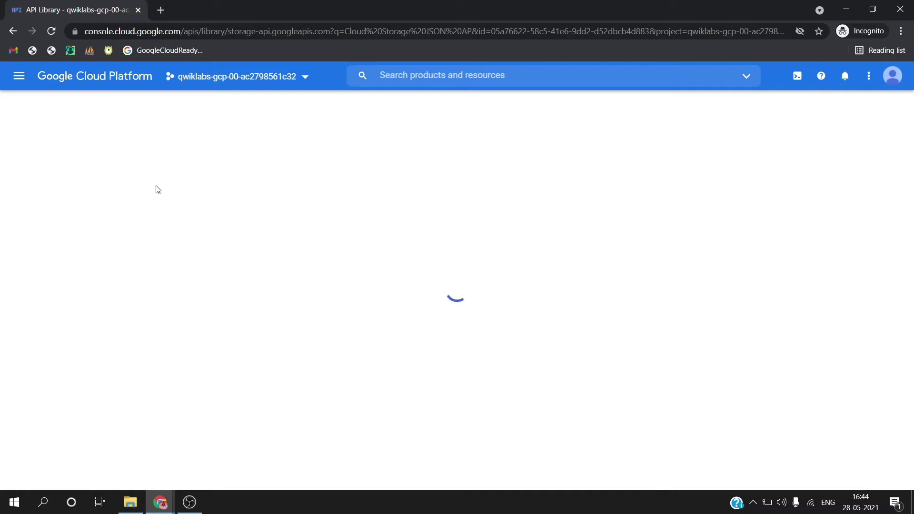
Step: Open the APIs Explorer link from the lab instructions in the incognito session to load the Buckets: insert page
key(alt+Tab)
scroll(446, 300, down, 3)
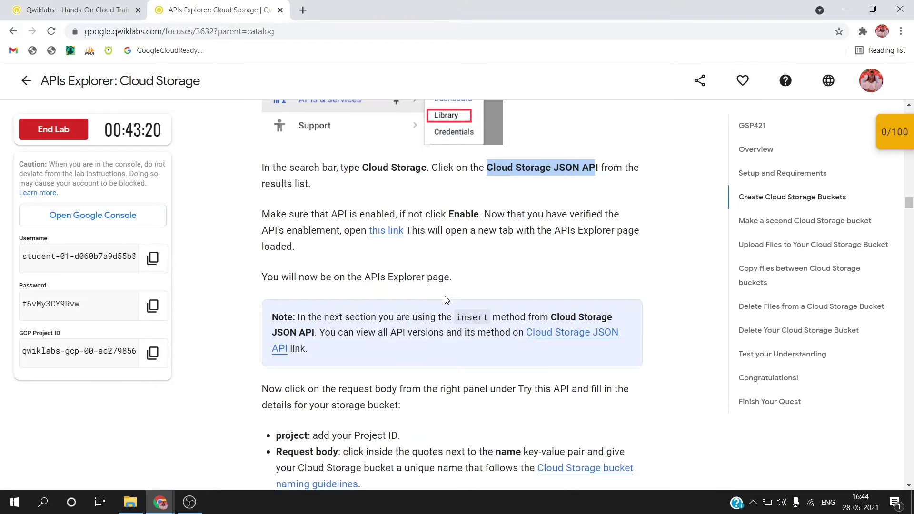
right_click(386, 231)
click(410, 266)
key(alt+Tab)
Step: Set the project parameter of the Buckets: insert request to the lab's project ID, qwiklabs-gcp-00-ac2798561c32
scroll(411, 266, down, 2)
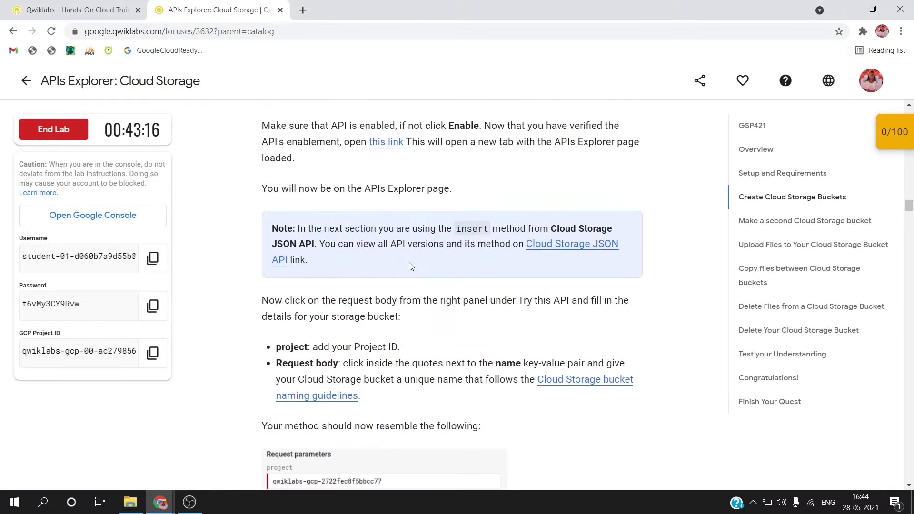
scroll(411, 266, down, 1)
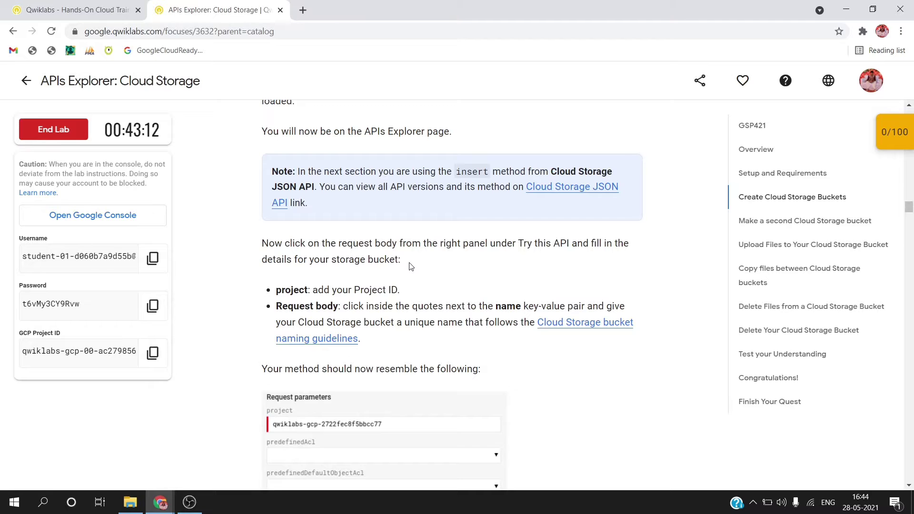
scroll(410, 266, down, 1)
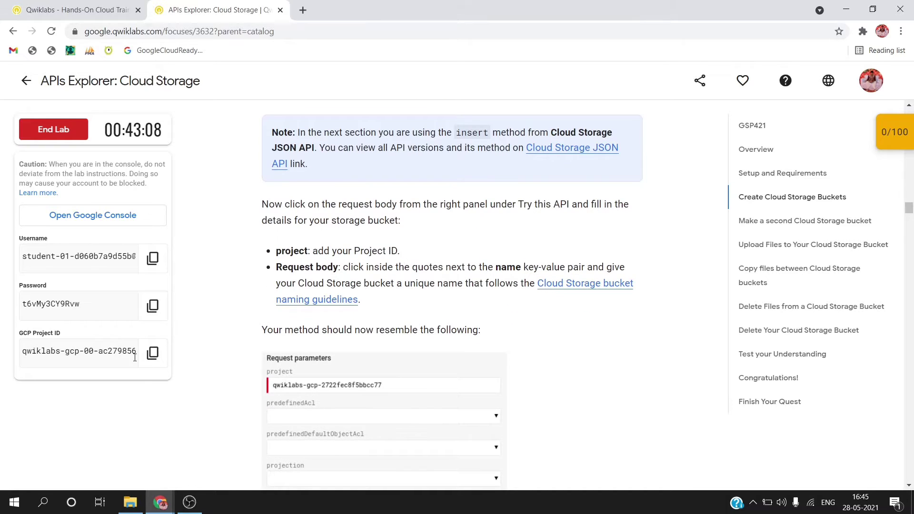
key(alt+Tab)
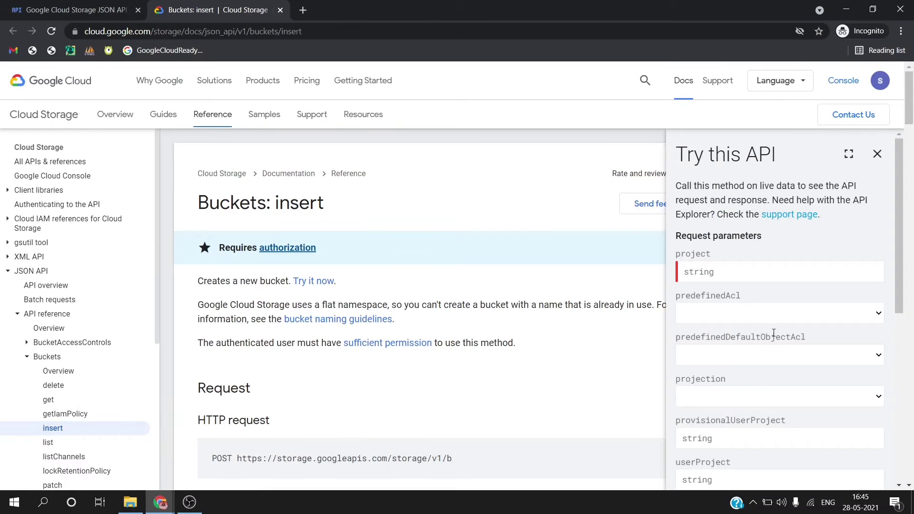
click(697, 273)
key(ctrl+v)
Step: Add a name property to the request body and set the bucket name to qwiklabs-gcp-00-ac2798561c32
key(alt+Tab)
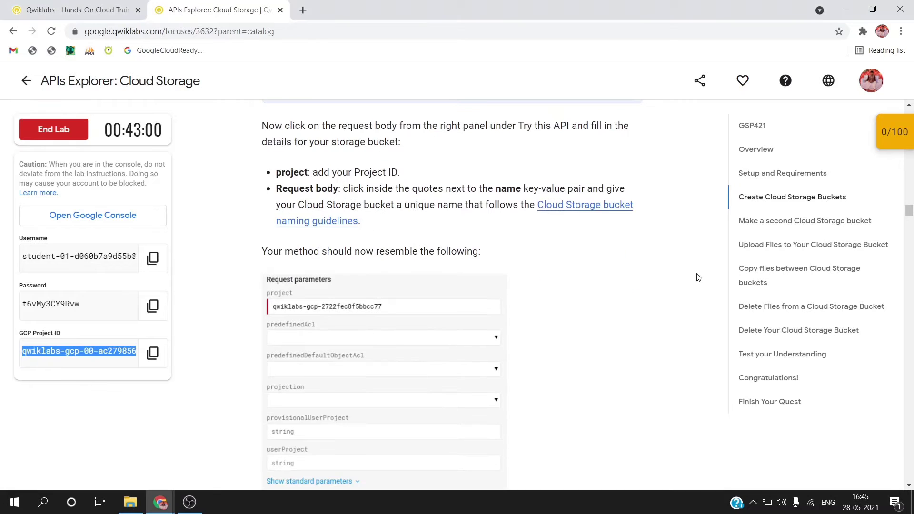
scroll(578, 292, down, 1)
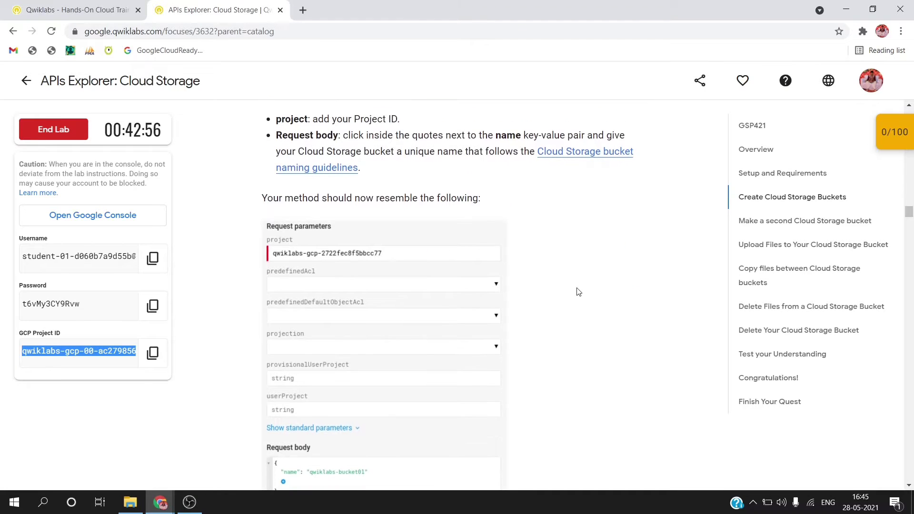
scroll(578, 292, down, 1)
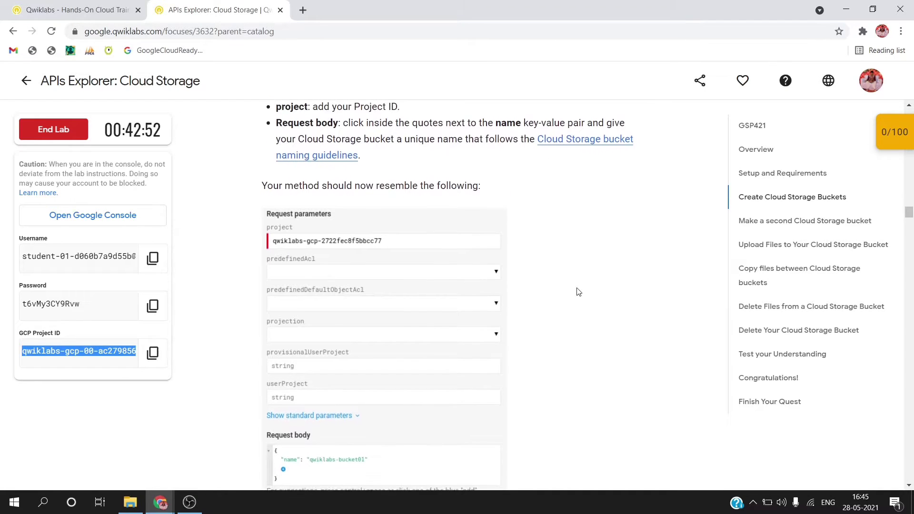
key(alt+Tab)
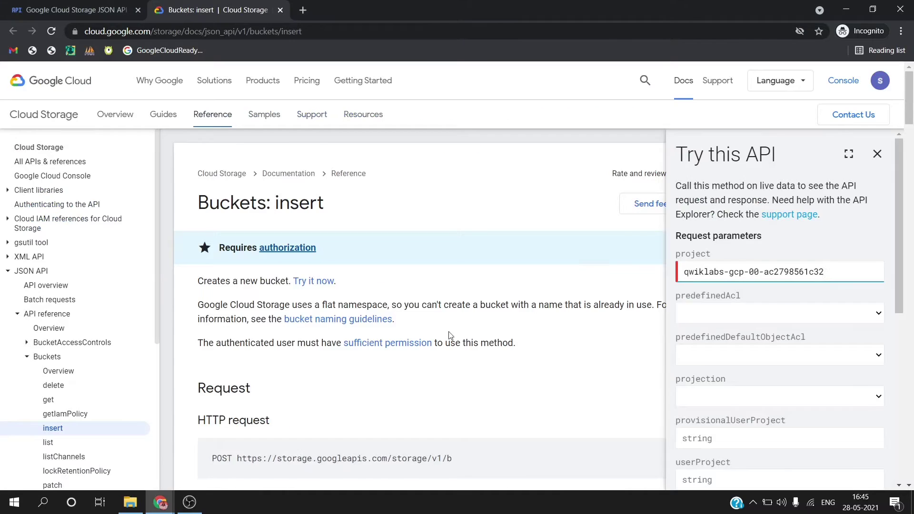
scroll(693, 378, down, 3)
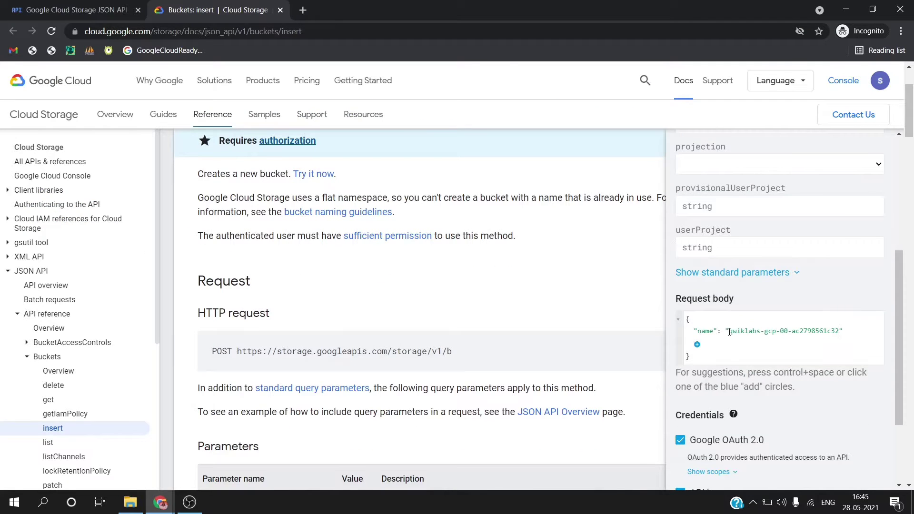
Step: Check the credentials requirements in the lab instructions, execute the bucket insert request, and allow Google APIs Explorer access with the student account
key(alt+Tab)
scroll(578, 320, down, 5)
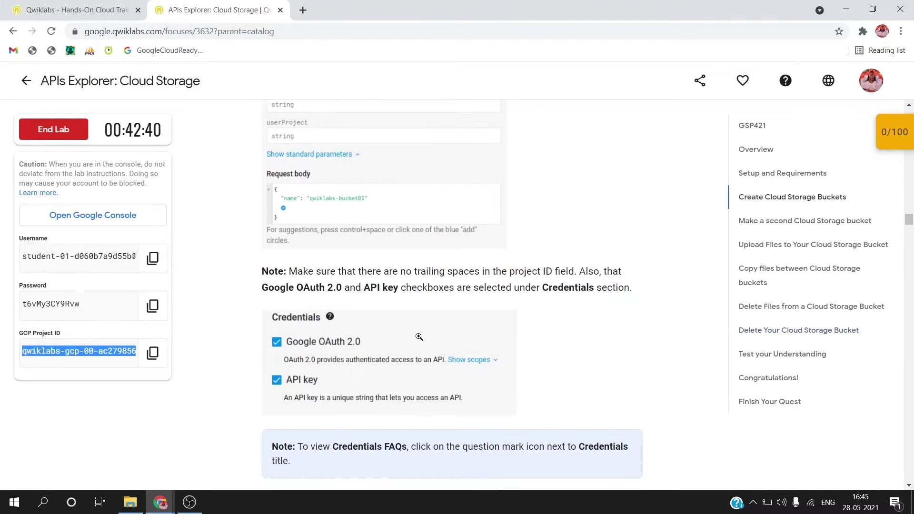
scroll(418, 336, down, 3)
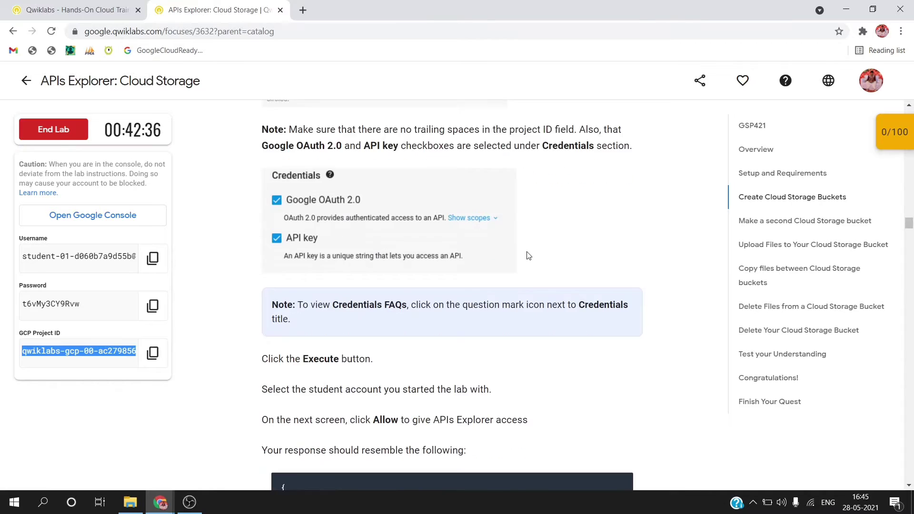
key(alt+Tab)
scroll(781, 334, down, 3)
click(695, 433)
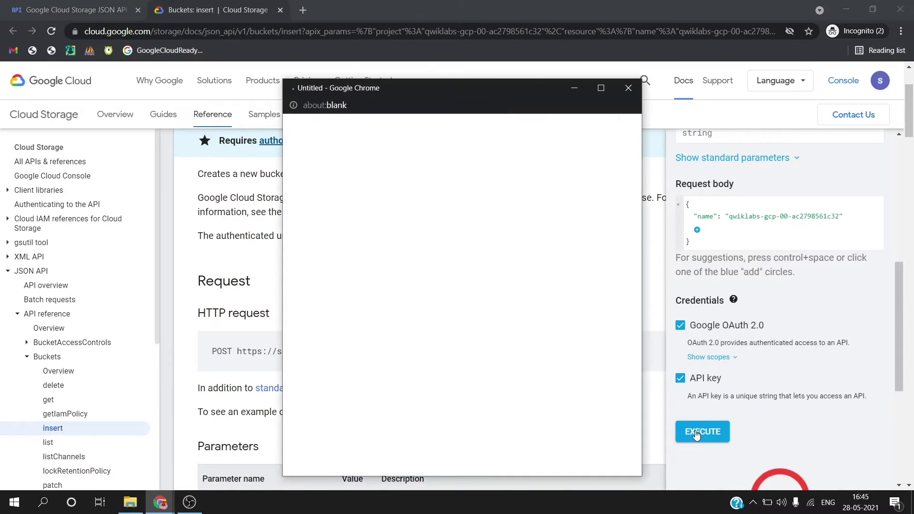
click(465, 269)
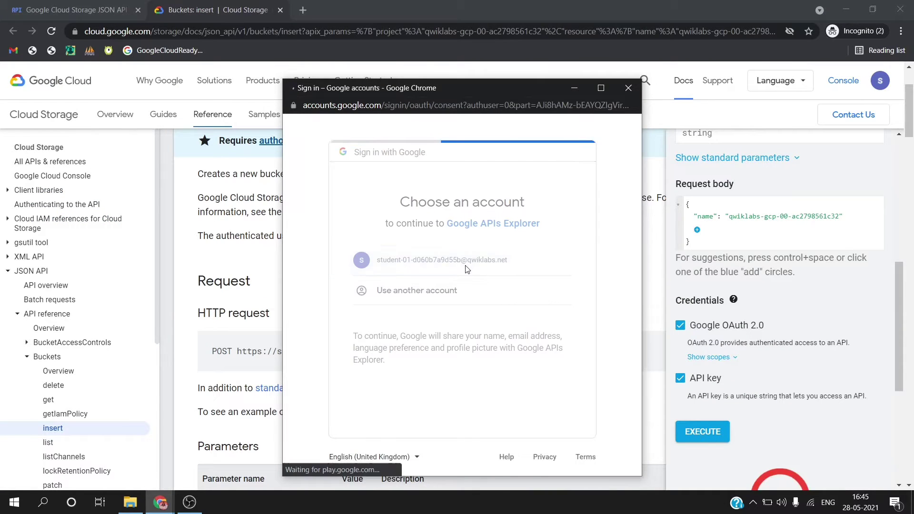
scroll(476, 309, down, 3)
click(555, 394)
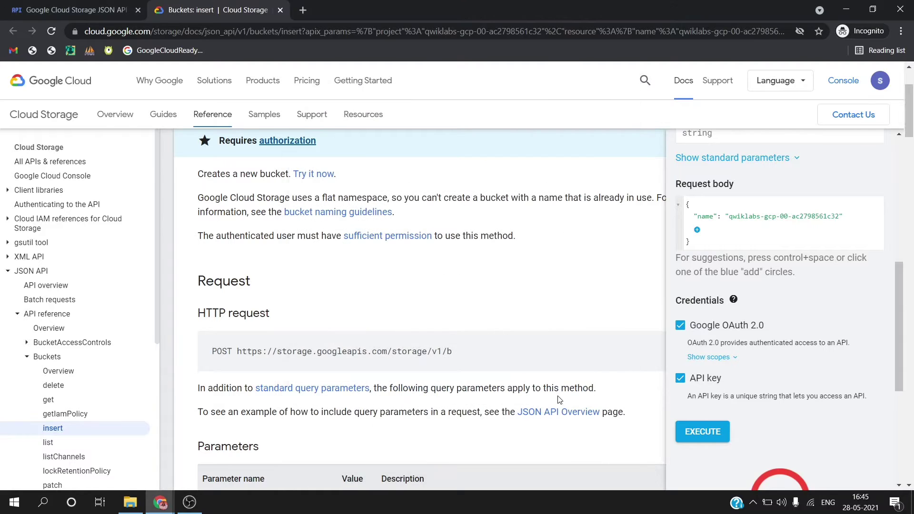
Step: Check the lab progress for the "Create a Cloud Storage Bucket" task
key(alt+Tab)
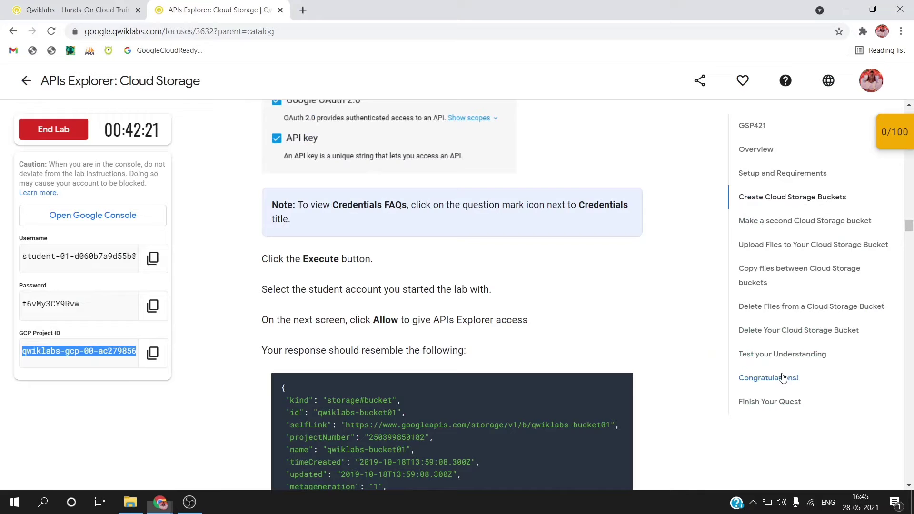
scroll(610, 381, down, 10)
click(398, 283)
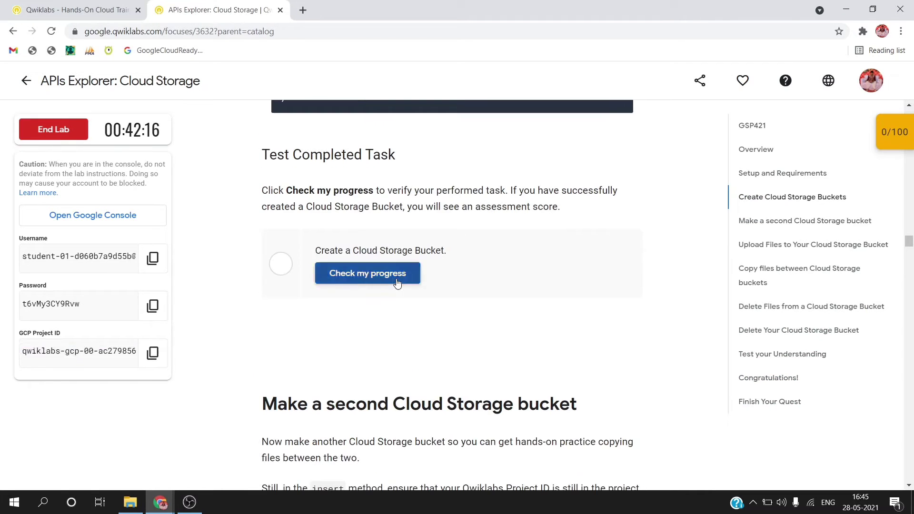
Step: Create a second bucket named qwiklabs-gcp-00-ac2798561c32-1 by changing the request body's name and executing the insert request again
scroll(397, 285, down, 5)
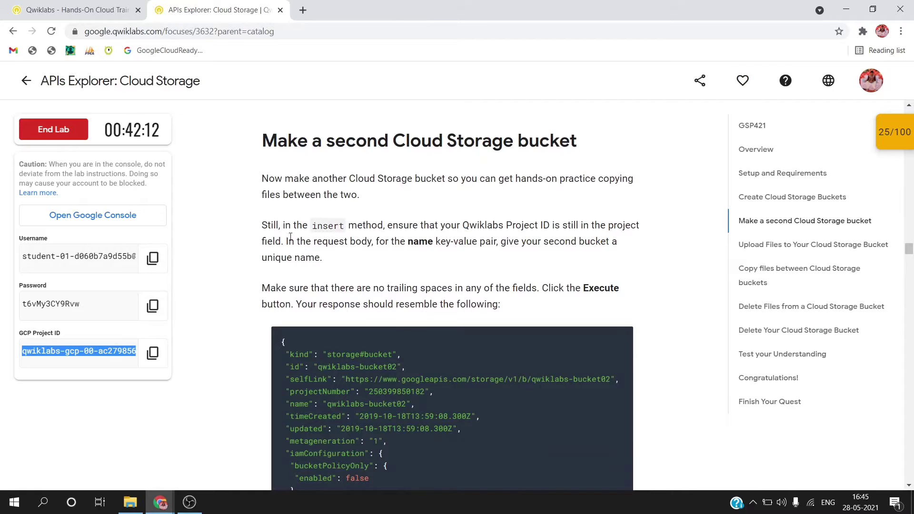
scroll(372, 174, down, 2)
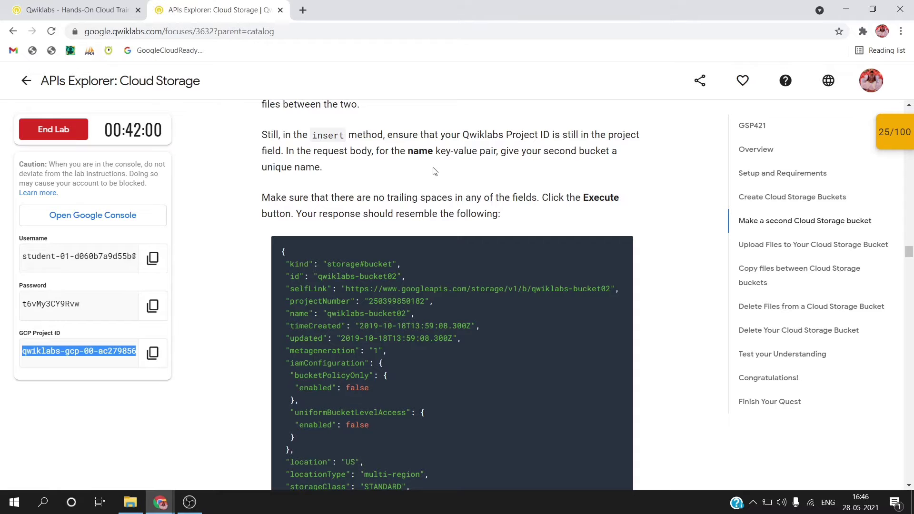
scroll(435, 171, down, 2)
key(alt+Tab)
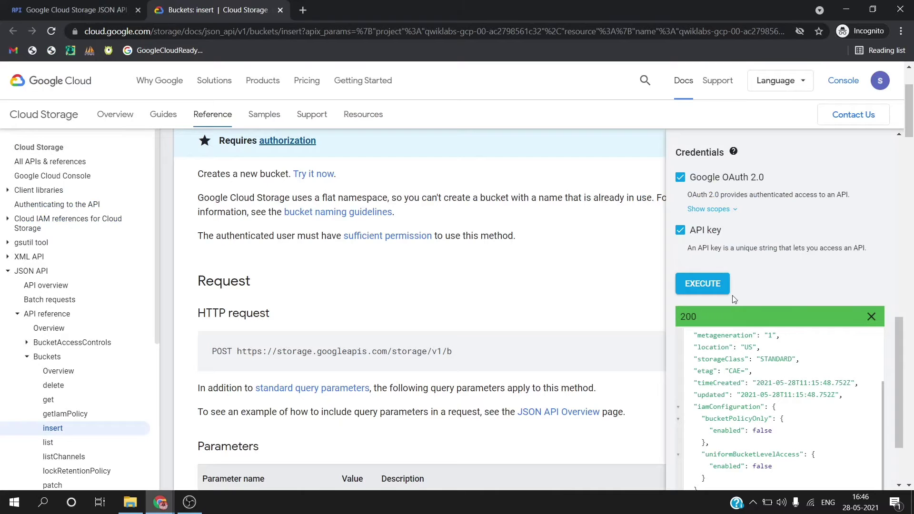
scroll(730, 333, up, 6)
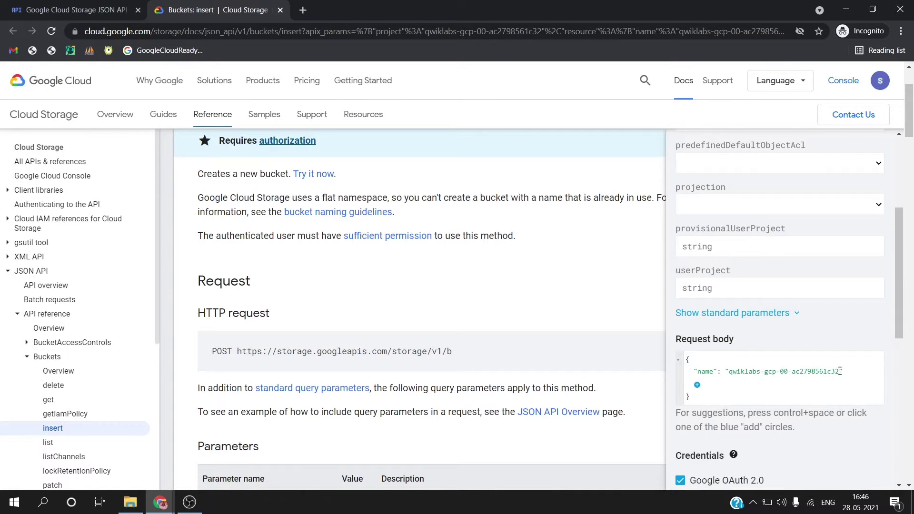
scroll(840, 371, down, 7)
click(702, 225)
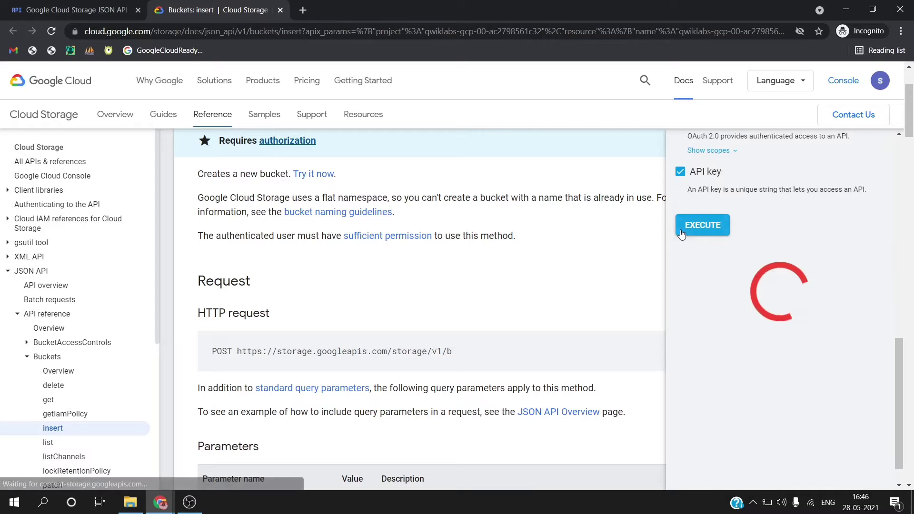
scroll(777, 245, down, 1)
Step: Return to the lab instructions and check the progress for the "Make a second Cloud Storage bucket" task
key(alt+Tab)
scroll(555, 348, down, 5)
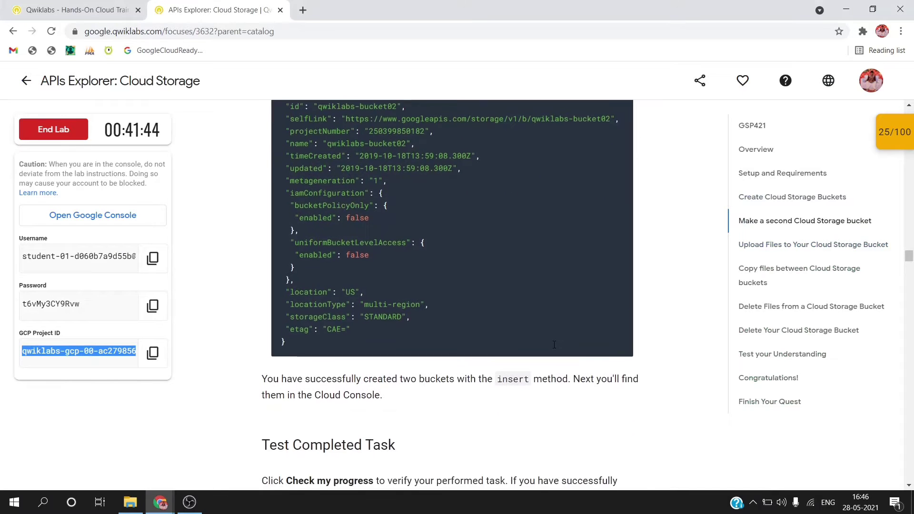
click(359, 399)
scroll(359, 402, down, 3)
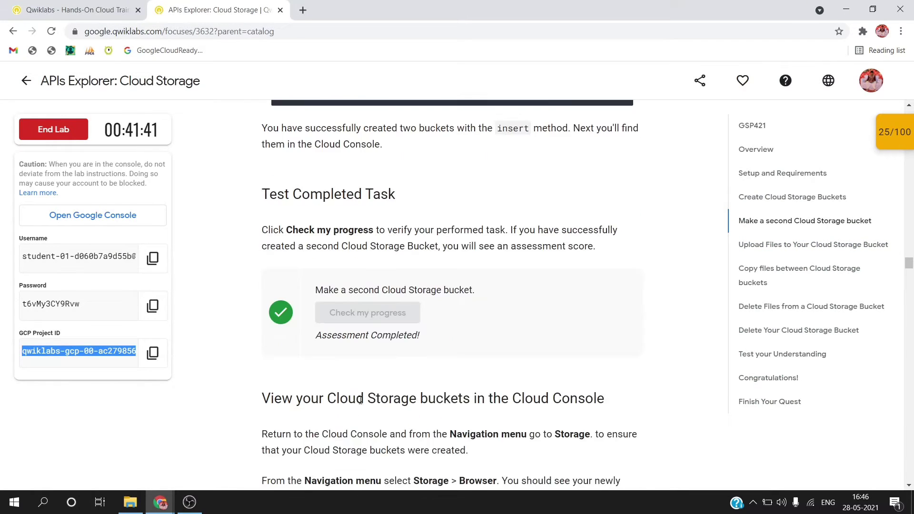
Step: Open the Cloud Storage Browser in the Cloud Console to view the project's buckets
scroll(360, 404, down, 5)
key(alt+Tab)
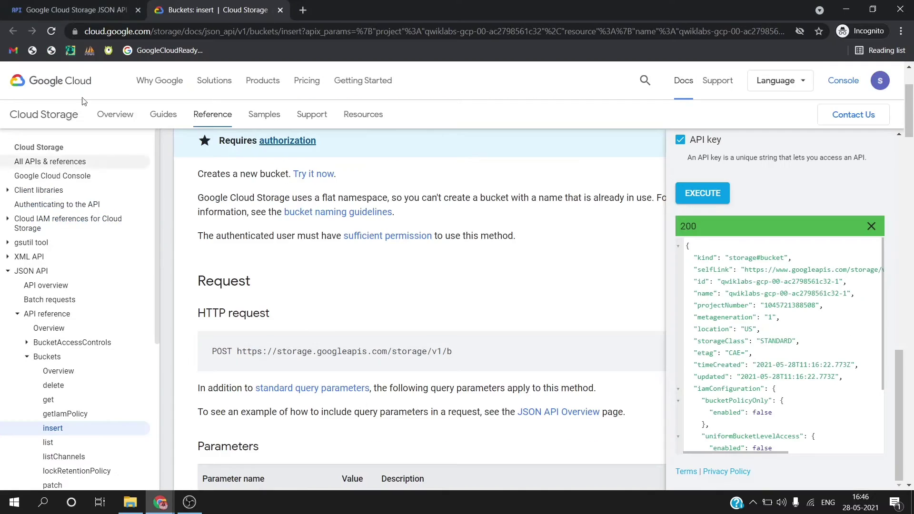
key(ctrl+shift+Tab)
click(19, 75)
scroll(72, 333, down, 7)
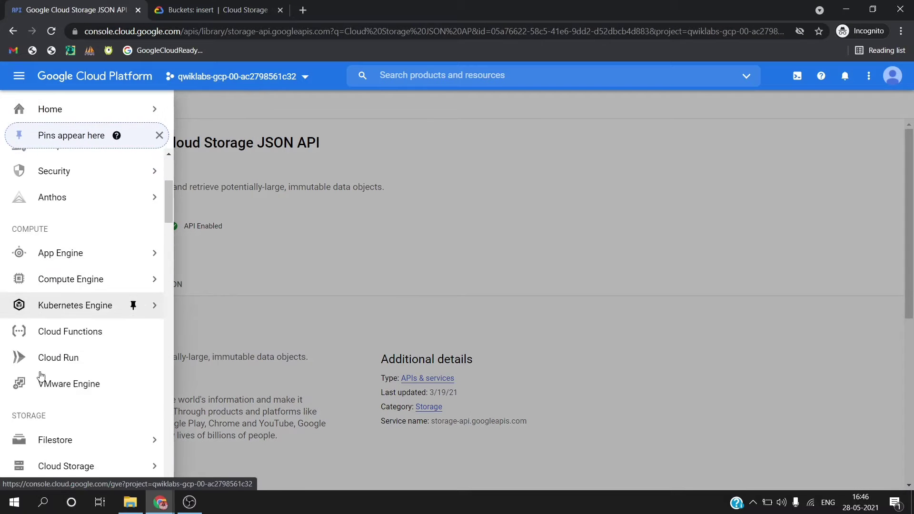
mouse_move(67, 371)
click(189, 378)
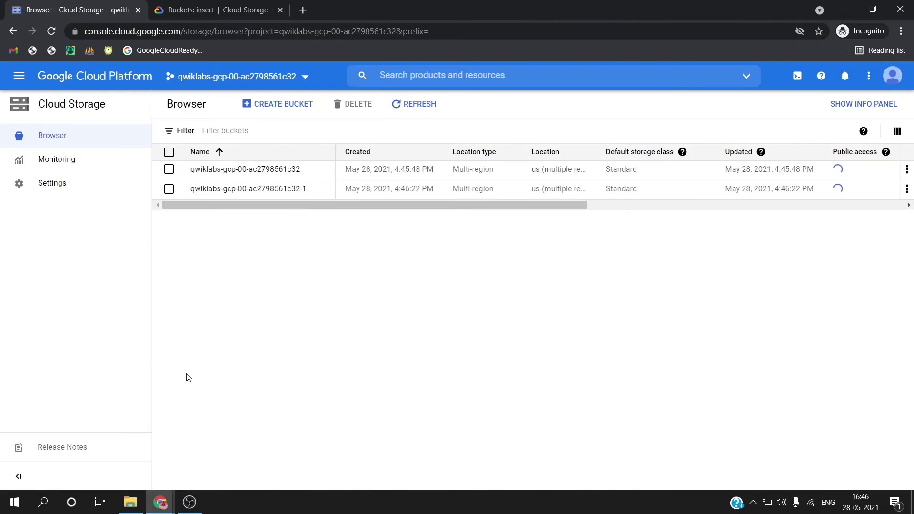
Step: Save the dog image from the lab instructions to the Downloads folder and select its required name, demo-image1, in the text
key(alt+Tab)
scroll(388, 321, down, 7)
right_click(388, 321)
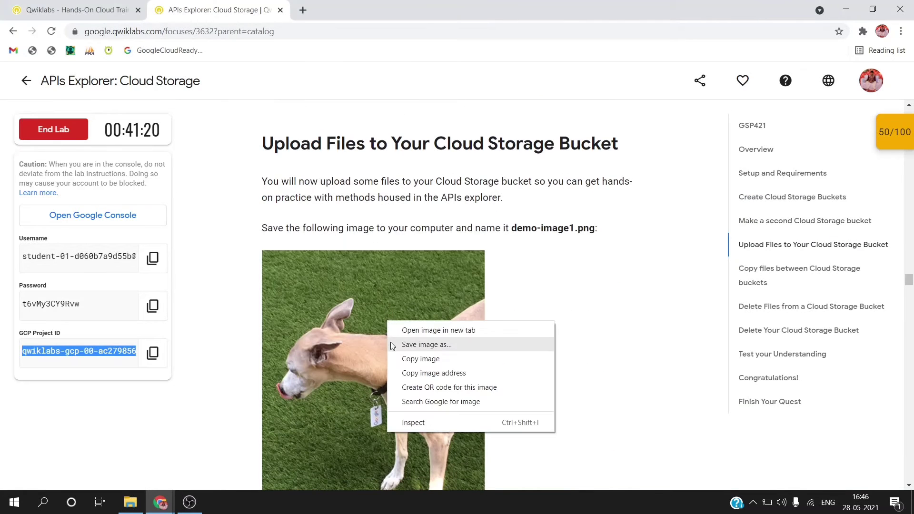
click(392, 344)
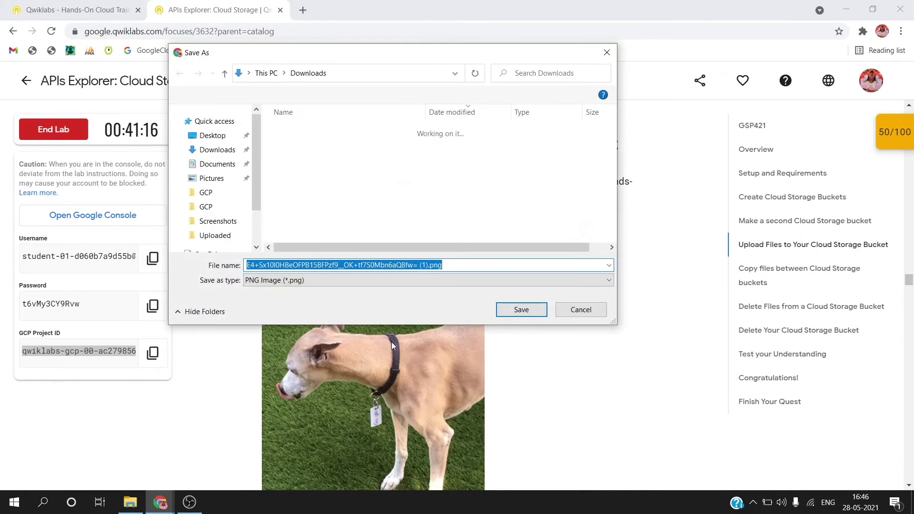
key(Return)
drag(511, 228, 574, 229)
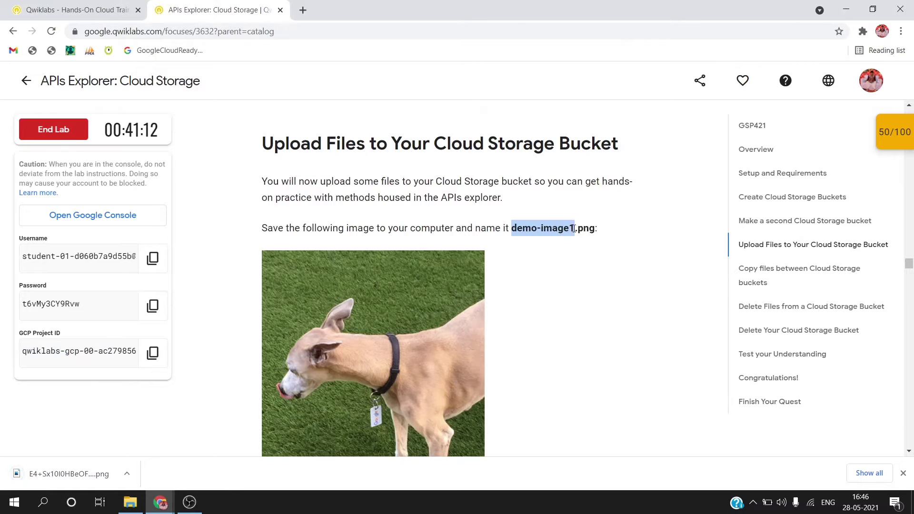
Step: Save the Ada Lovelace image from the lab instructions to the computer
scroll(594, 231, down, 7)
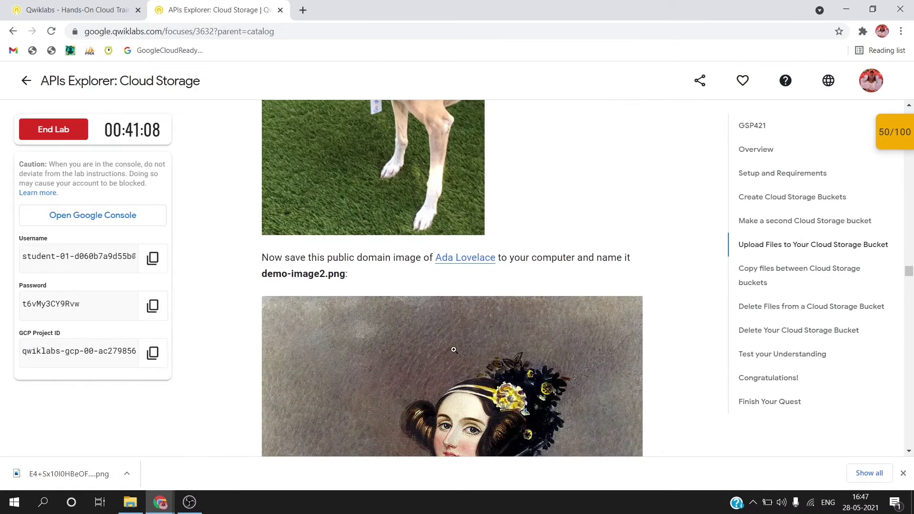
right_click(453, 349)
click(480, 379)
key(Return)
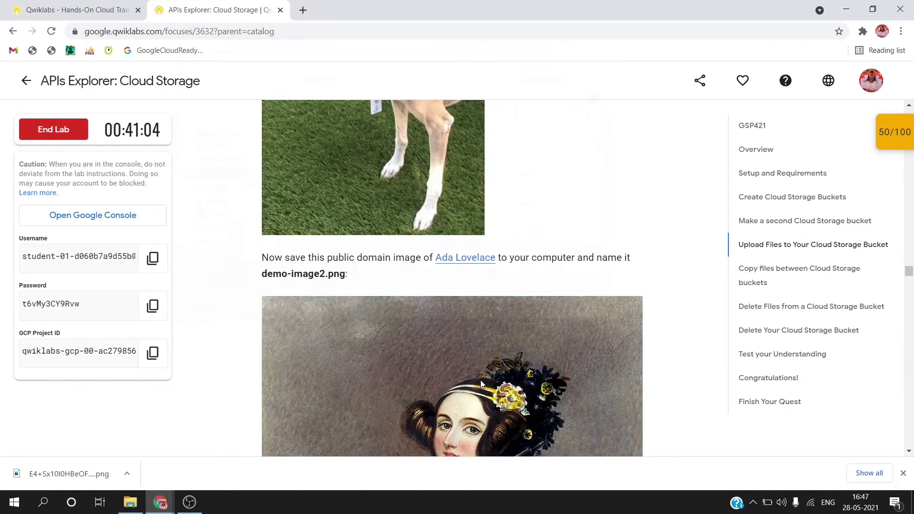
Step: Read the upload instructions, upload the saved dog image from Downloads to bucket qwiklabs-gcp-00-ac2798561c32, and close the Learn pane
scroll(481, 380, down, 4)
scroll(481, 380, down, 5)
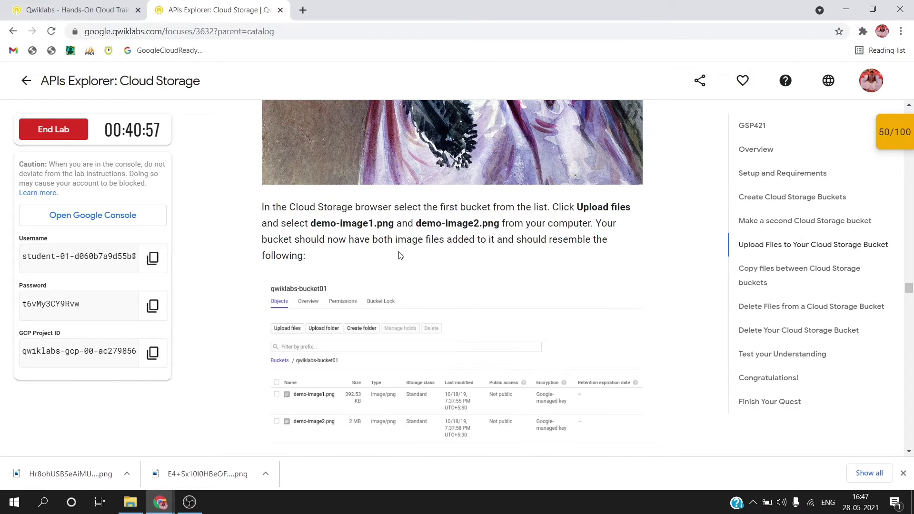
scroll(400, 255, down, 3)
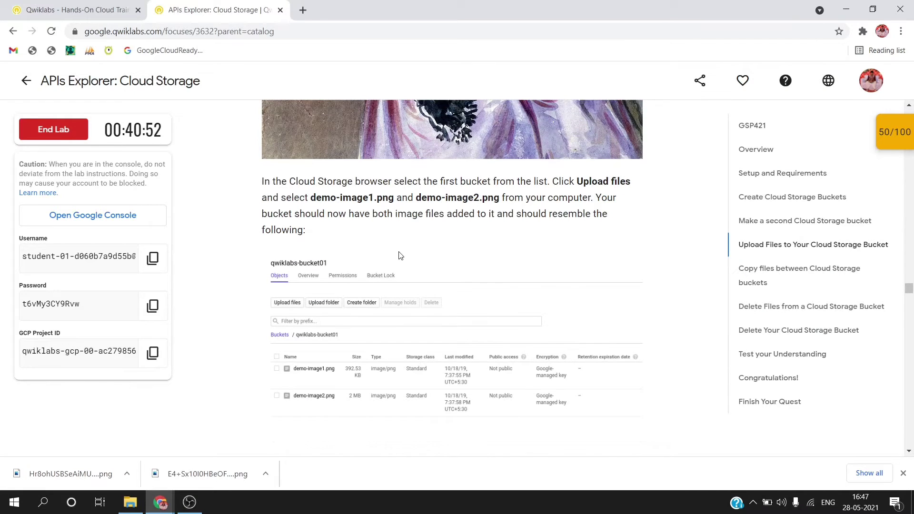
scroll(399, 251, down, 2)
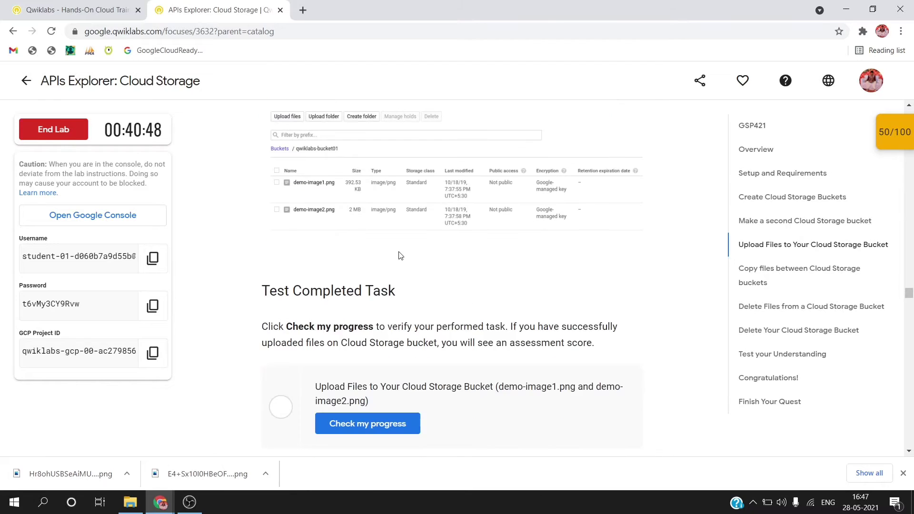
key(alt+Tab)
click(246, 174)
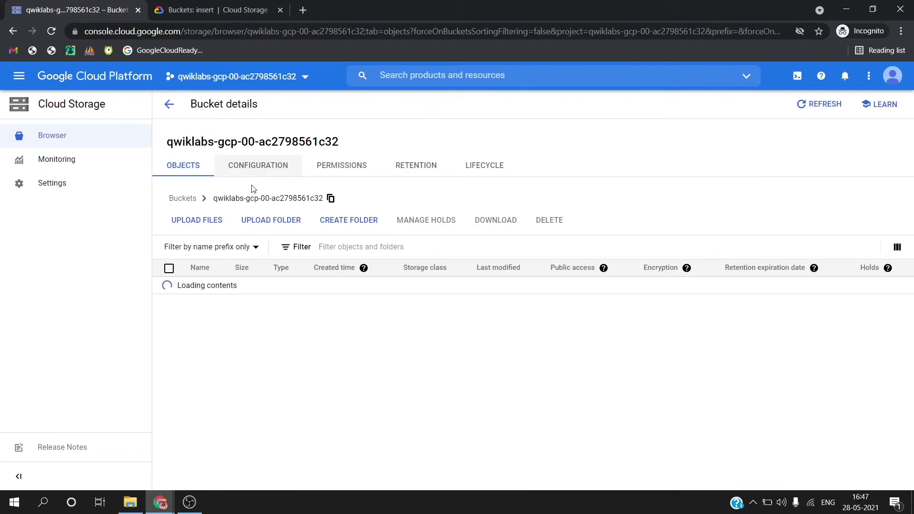
click(212, 223)
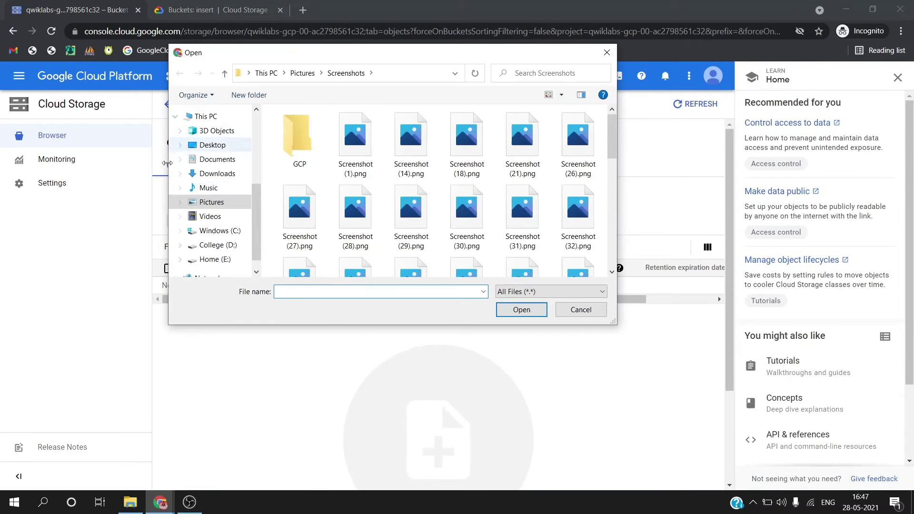
click(204, 173)
double_click(318, 158)
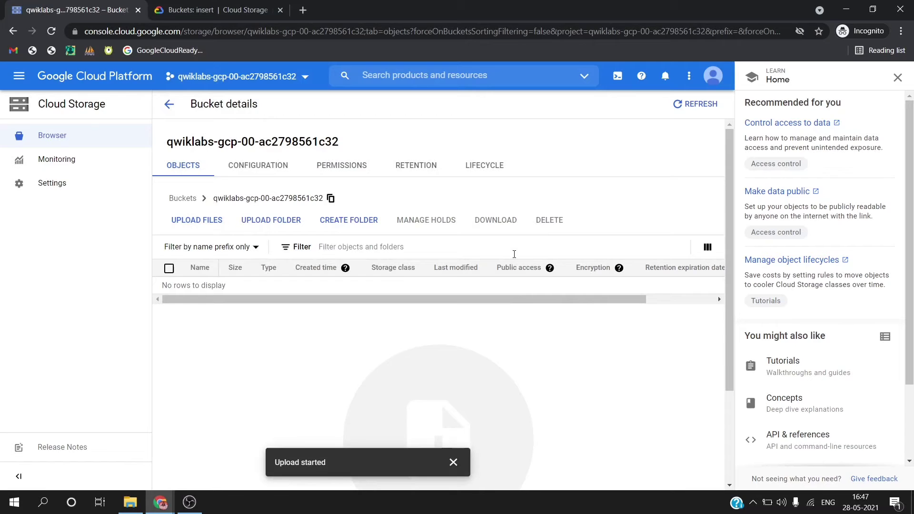
click(898, 79)
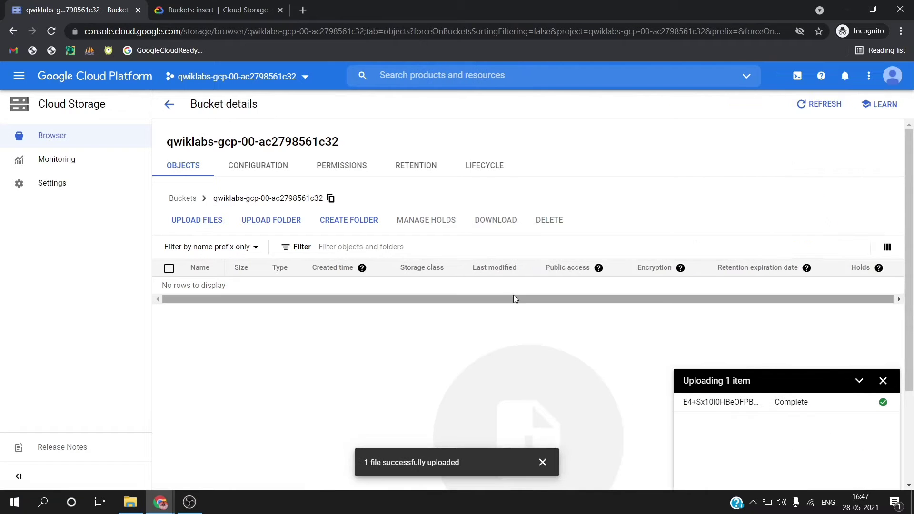
Step: Rename the uploaded dog image object to demo-image1.png
click(906, 285)
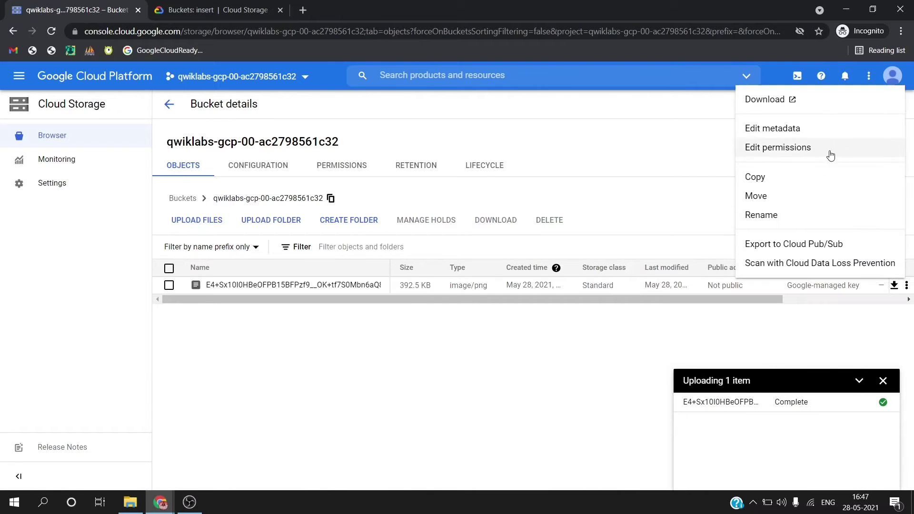
click(819, 213)
key(ctrl+a)
text(demo-image1.png)
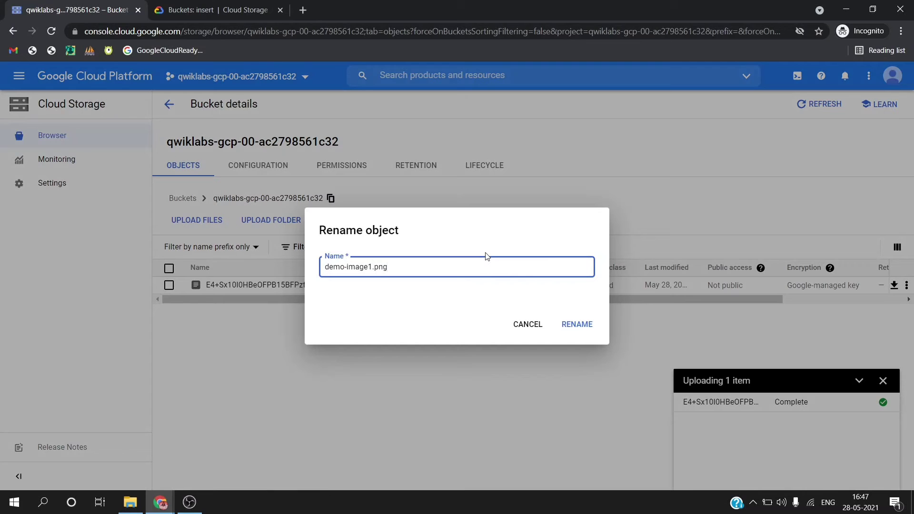
click(559, 324)
Step: Look up the second image's required name in the lab instructions and upload the saved Ada Lovelace image to the same bucket
key(alt+Tab)
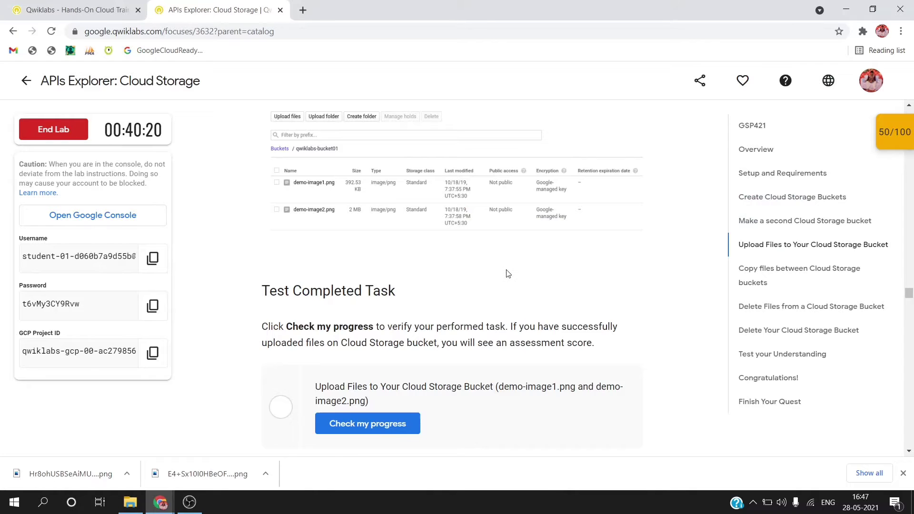
scroll(507, 269, up, 5)
drag(416, 298, 488, 296)
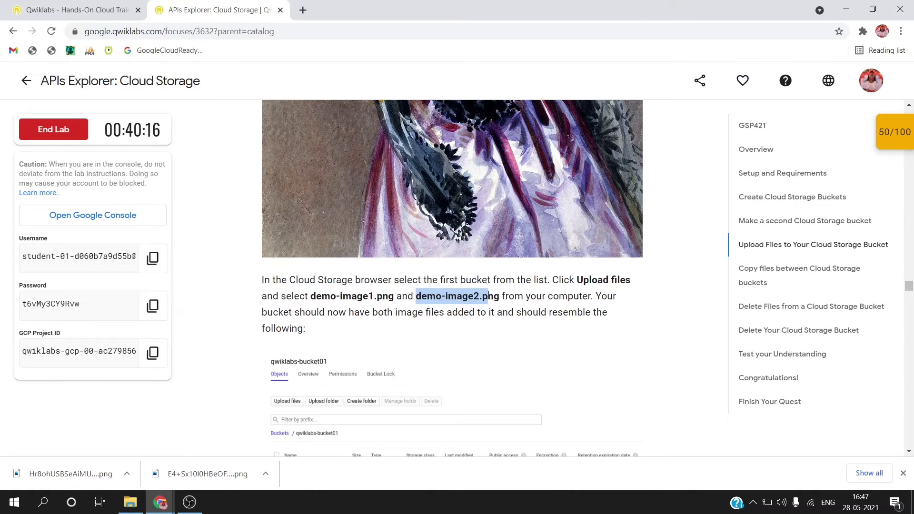
key(alt+Tab)
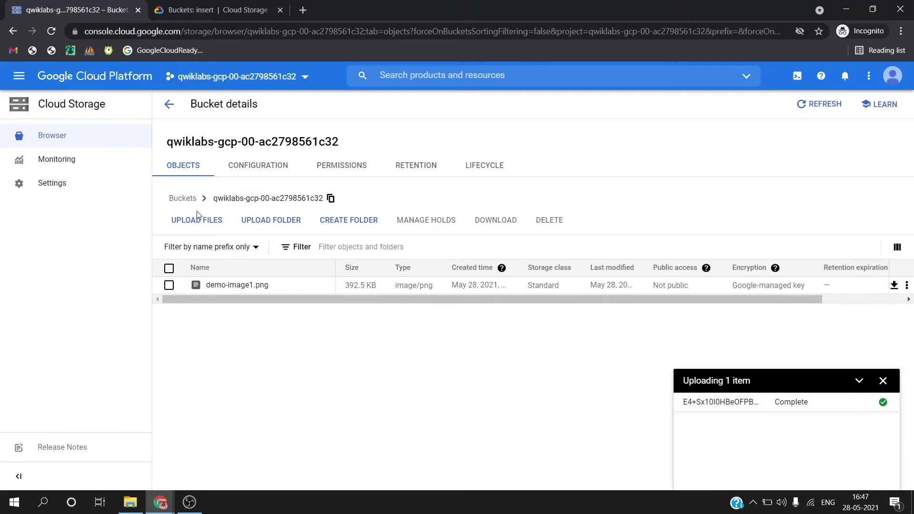
click(198, 221)
double_click(333, 88)
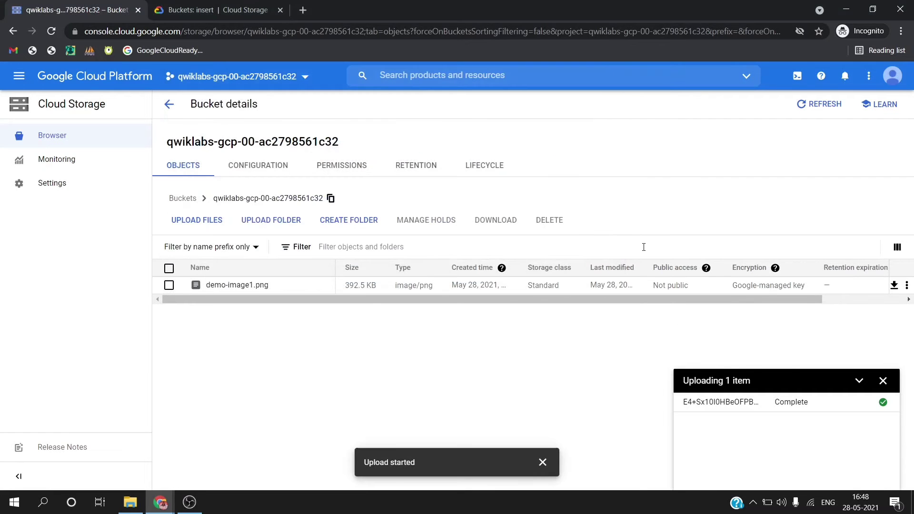
Step: Rename the uploaded Ada Lovelace image object to demo-image2.png
click(906, 286)
click(906, 288)
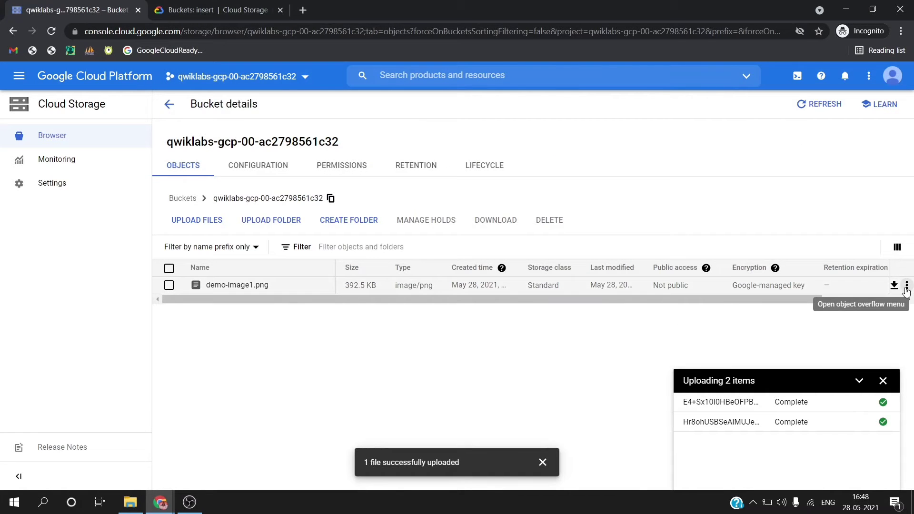
click(906, 286)
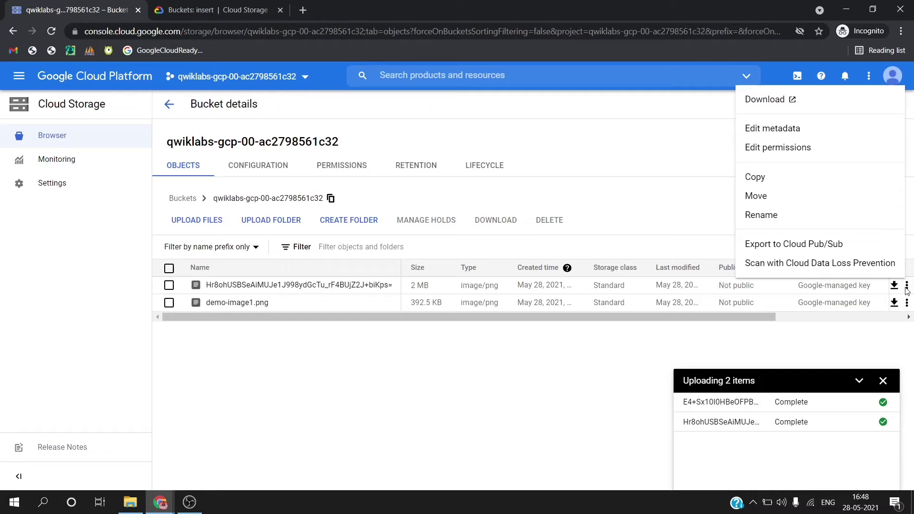
click(785, 214)
key(ctrl+a)
text(demo-image2.png)
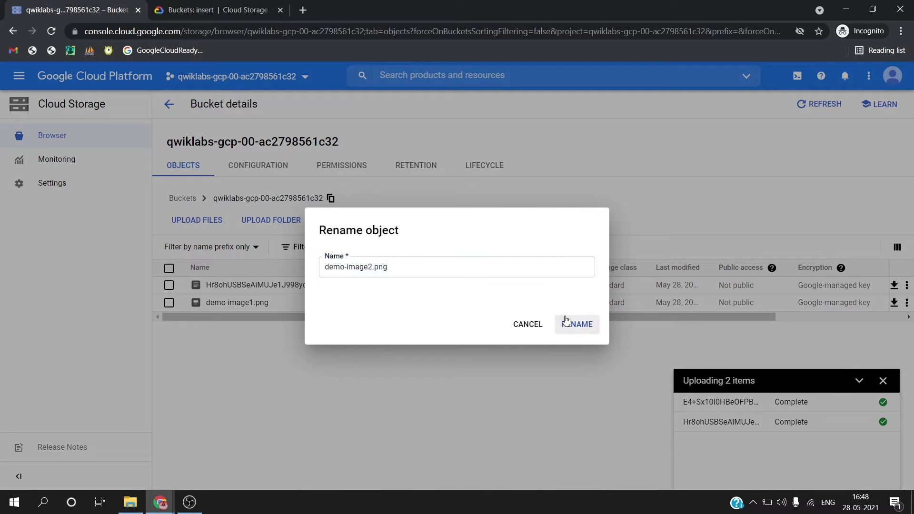
click(571, 322)
Step: Return to the lab instructions and check the progress for the "Upload Files to Your Cloud Storage Bucket" task
key(alt+Tab)
scroll(448, 277, down, 3)
click(391, 260)
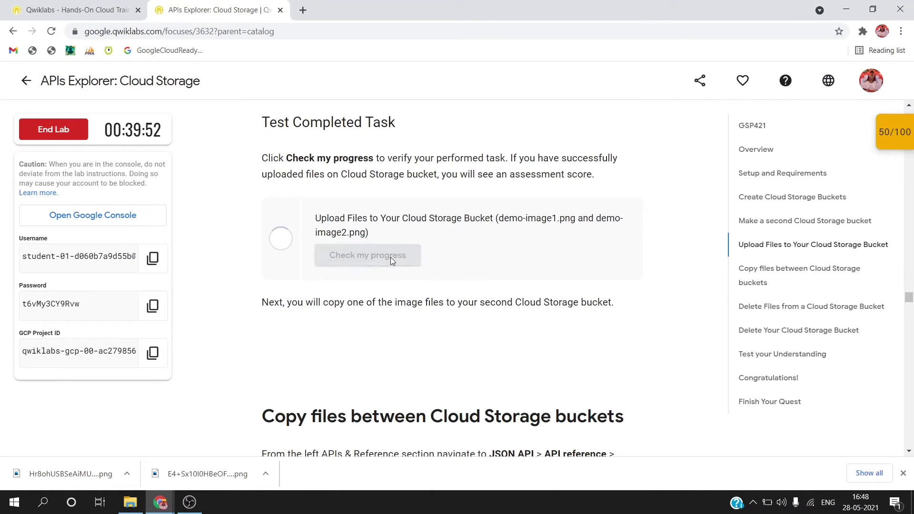
Step: Review the instructions for copying files between buckets, return the console to the bucket list, and switch back to the instructions
scroll(389, 328, down, 4)
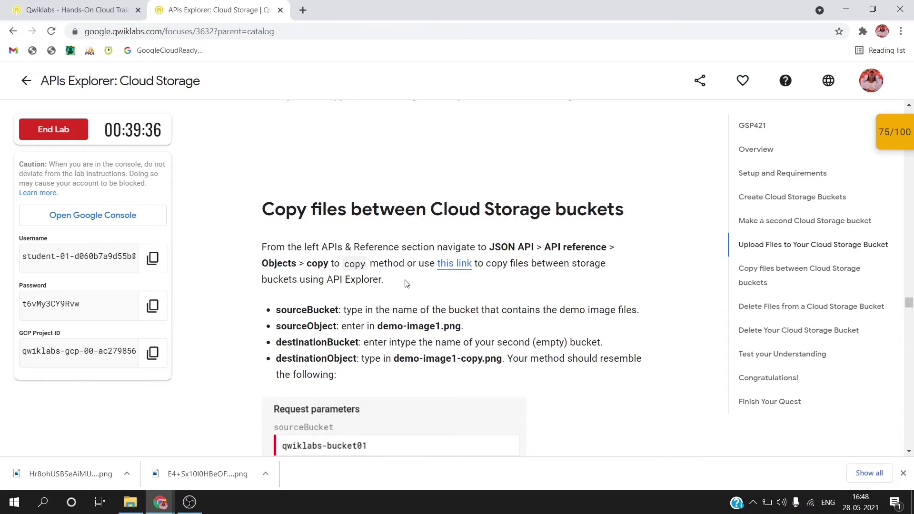
key(alt+Tab)
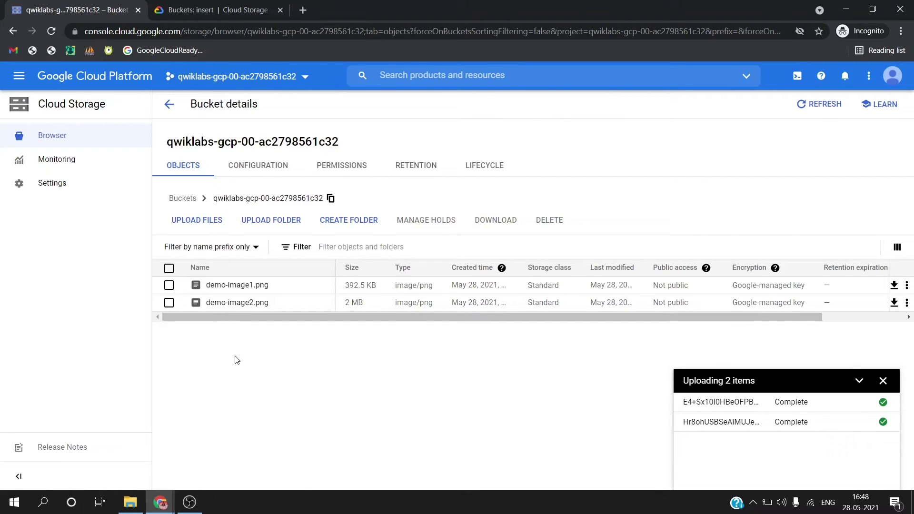
click(168, 105)
key(alt+Tab)
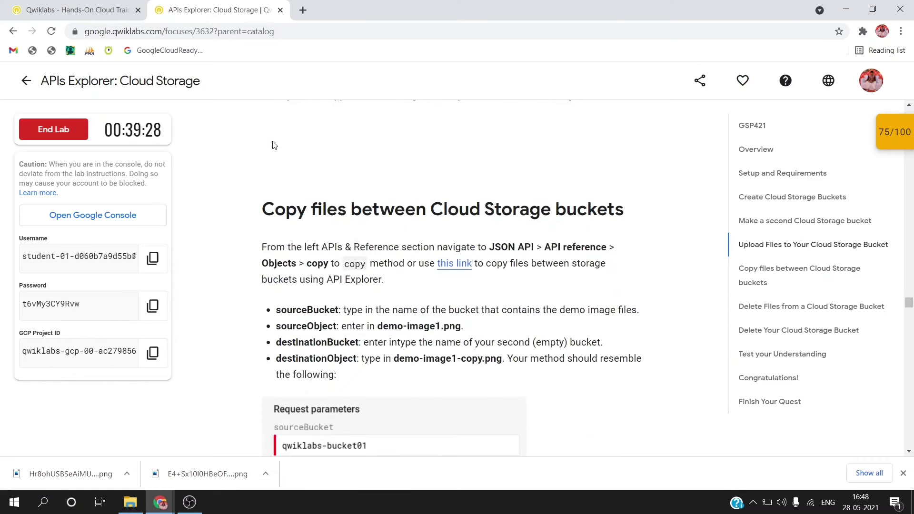
Step: Open the Objects: copy API reference linked in the lab instructions in an incognito window, and return to the instructions
scroll(273, 143, down, 2)
scroll(273, 143, up, 1)
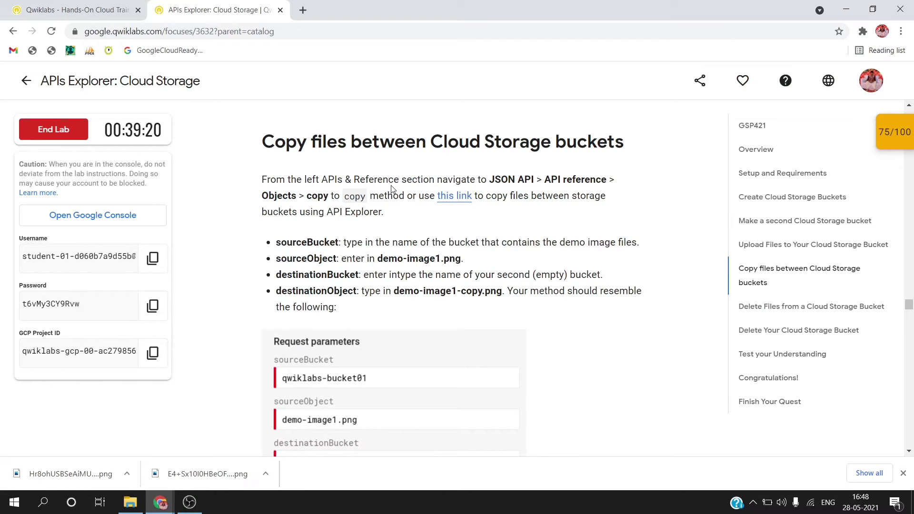
right_click(450, 196)
click(459, 202)
right_click(445, 195)
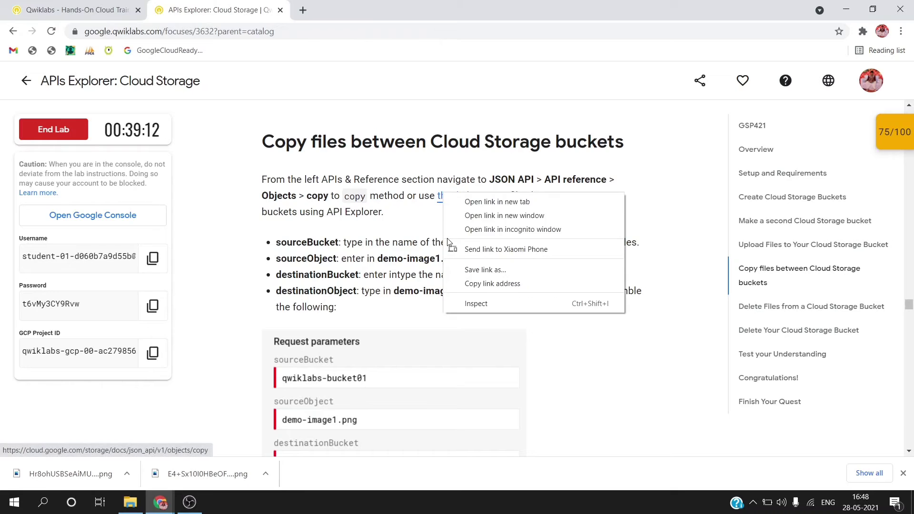
click(449, 233)
key(alt+Tab)
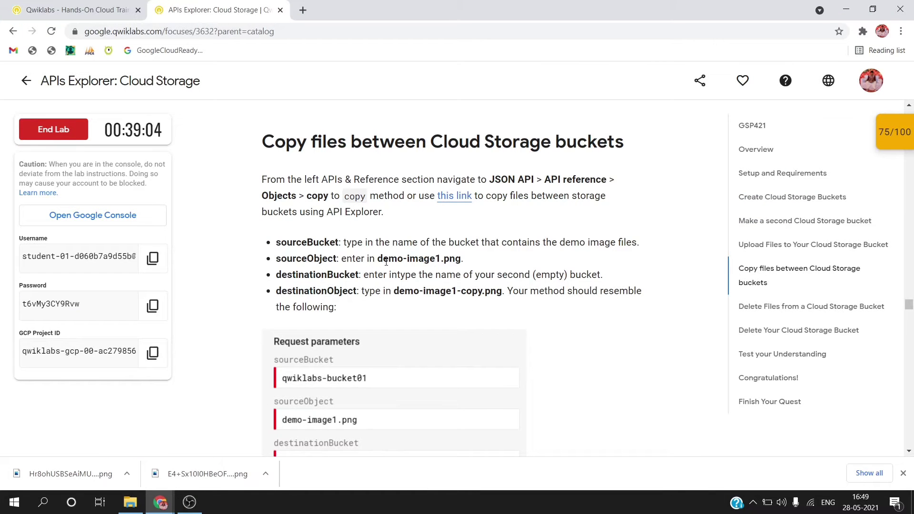
Step: Copy demo-image1.png from the instructions, then set sourceBucket to qwiklabs-gcp-00-ac2798561c32 and sourceObject to demo-image1.png in the copy request
drag(416, 257, 464, 258)
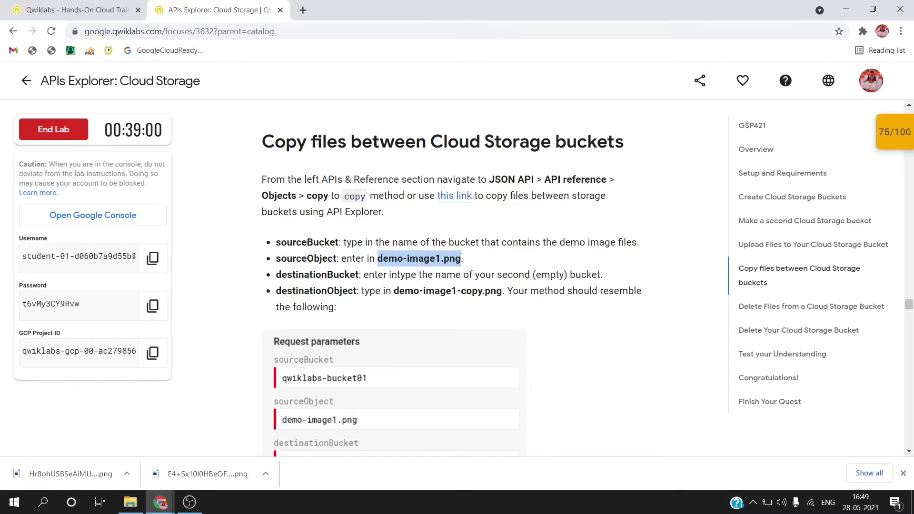
key(alt+Tab)
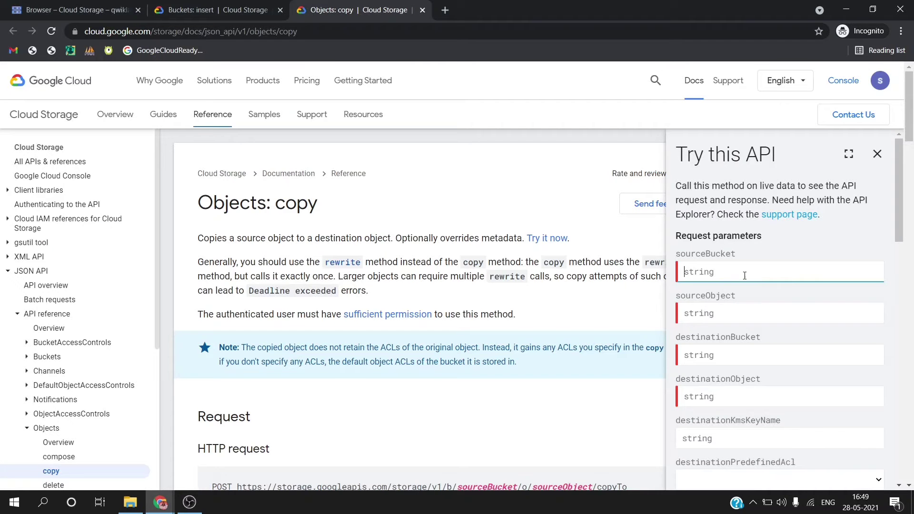
key(super+v)
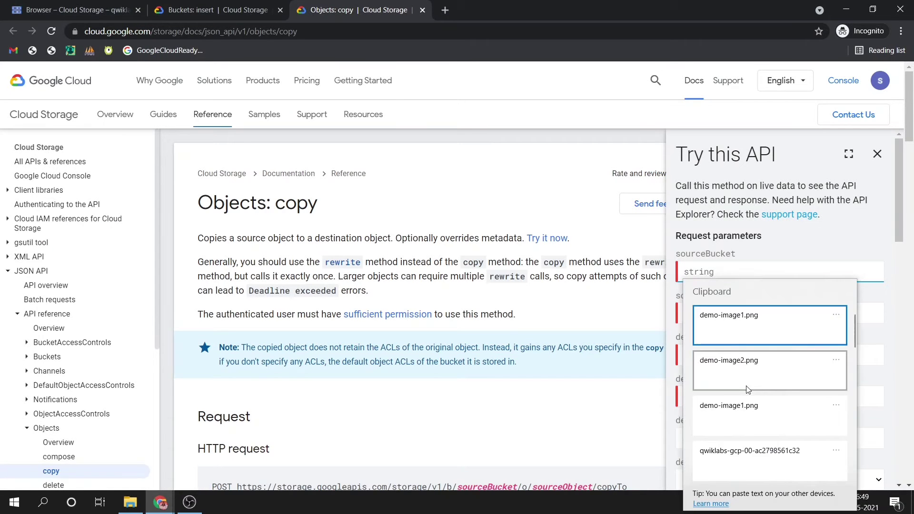
key(Down)
key(Down)
key(Return)
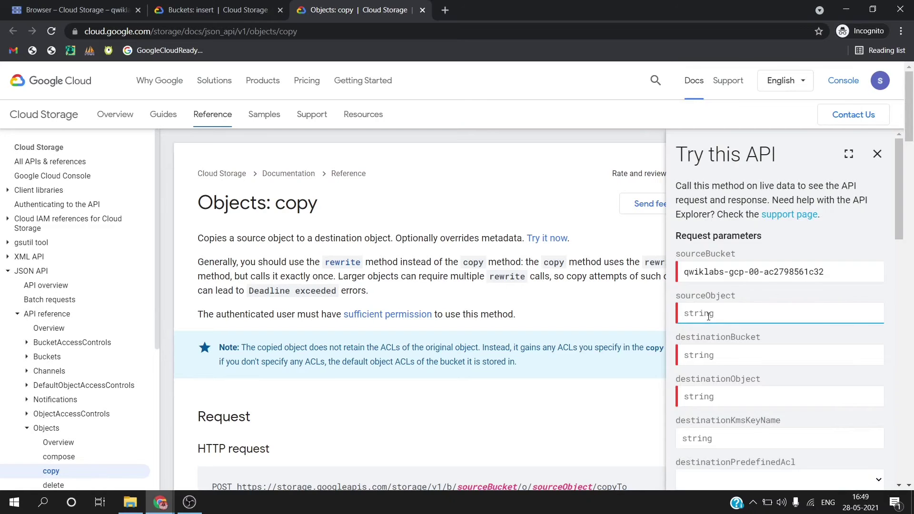
key(super+v)
key(Return)
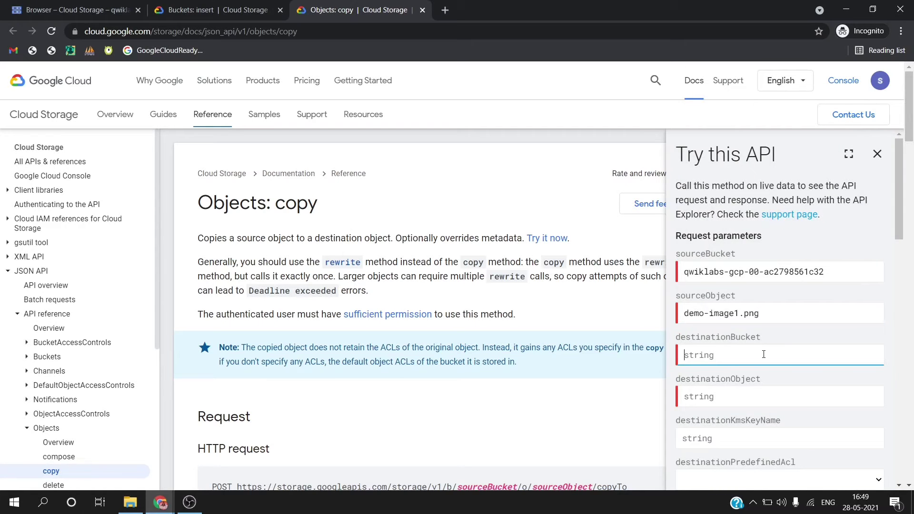
Step: Set destinationBucket to qwiklabs-gcp-00-ac2798561c32-1 and destinationObject to demo-image1-copy.png, taking the object name from the lab instructions
key(super+v)
click(765, 291)
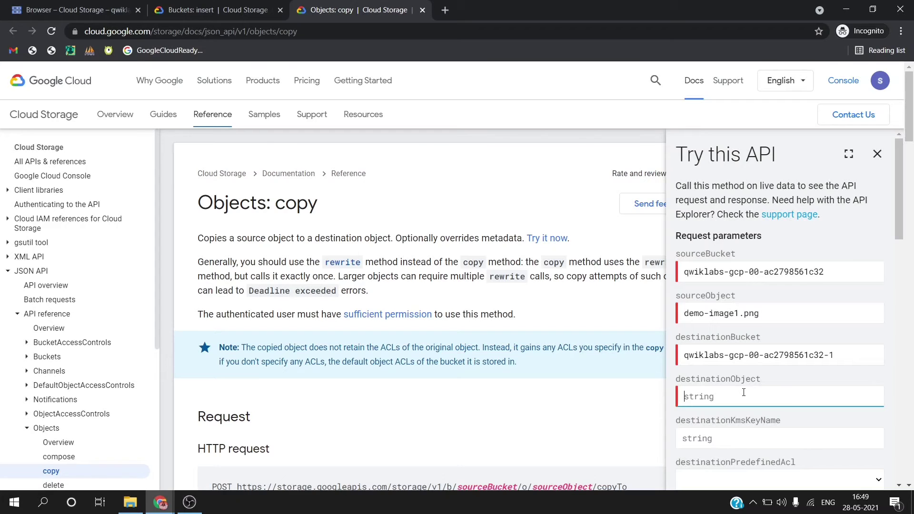
key(alt+Tab)
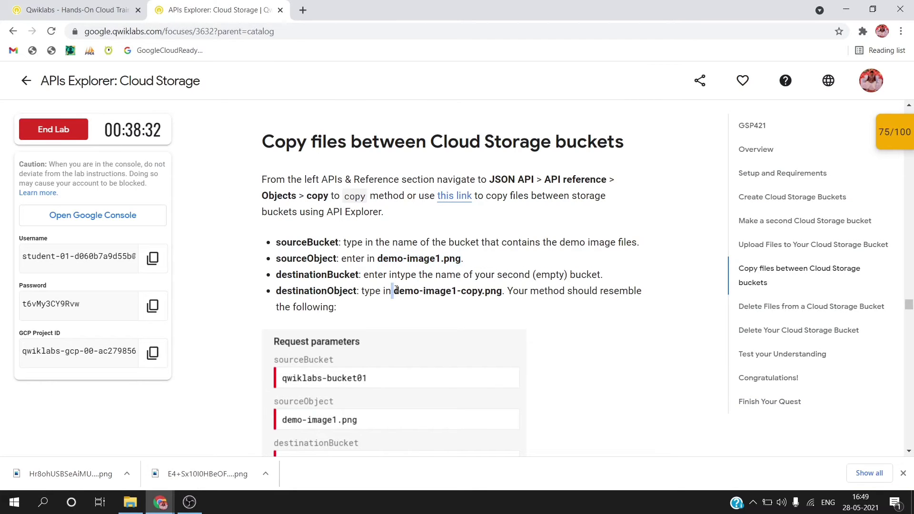
drag(392, 291, 510, 294)
key(super+c)
key(alt+Tab)
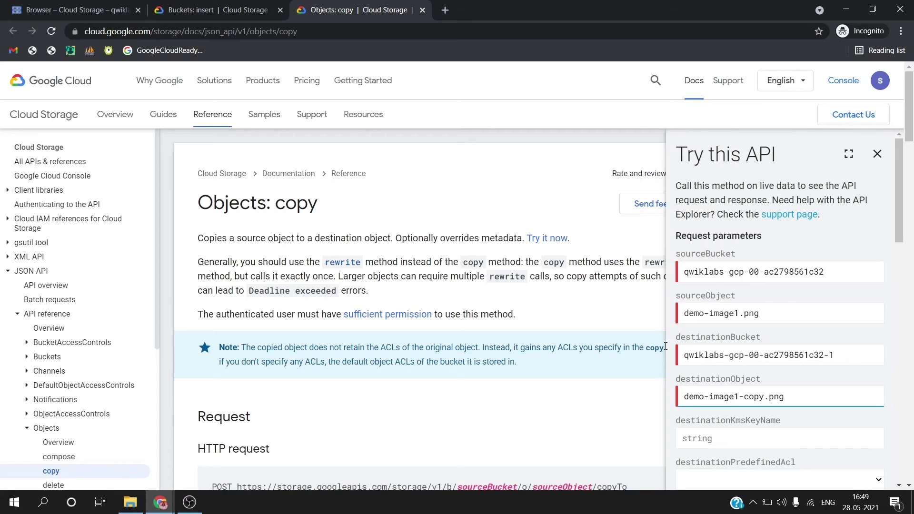
Step: Check the credentials requirements in the lab instructions and execute the Objects: copy request
key(alt+Tab)
scroll(577, 381, down, 5)
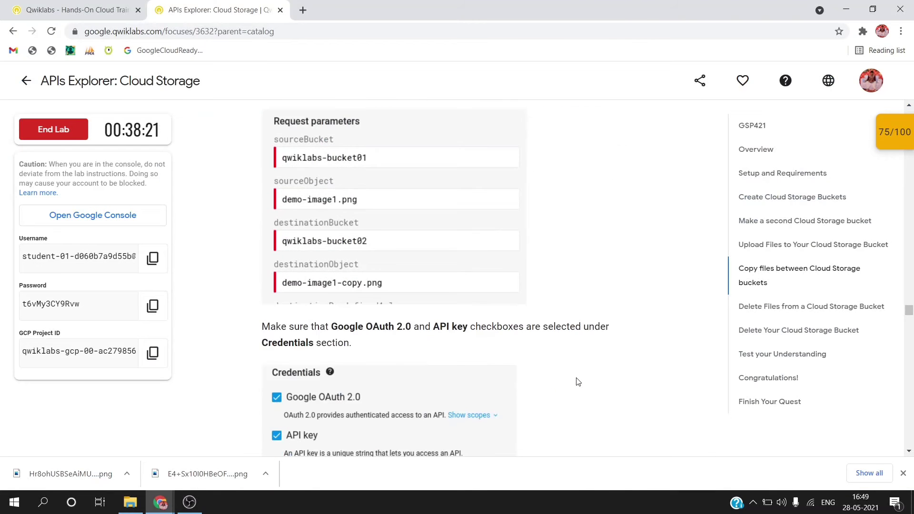
key(alt+Tab)
scroll(786, 357, down, 15)
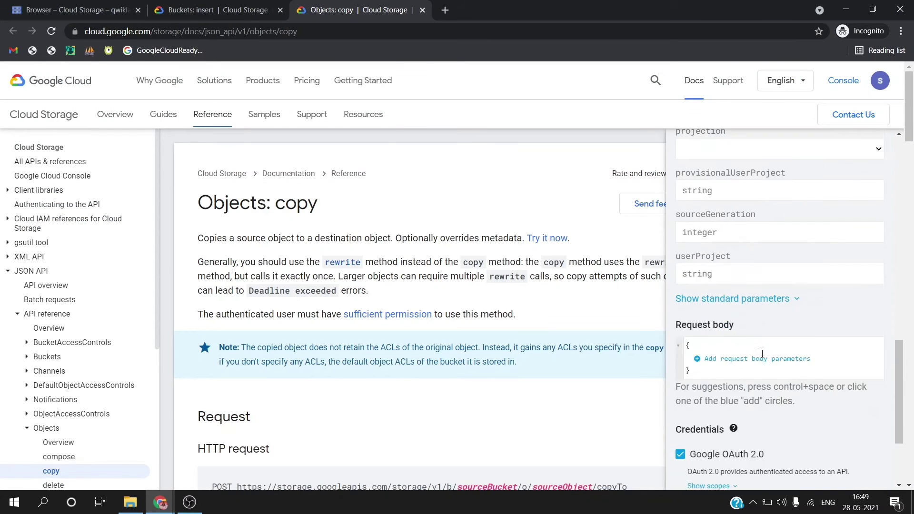
click(706, 432)
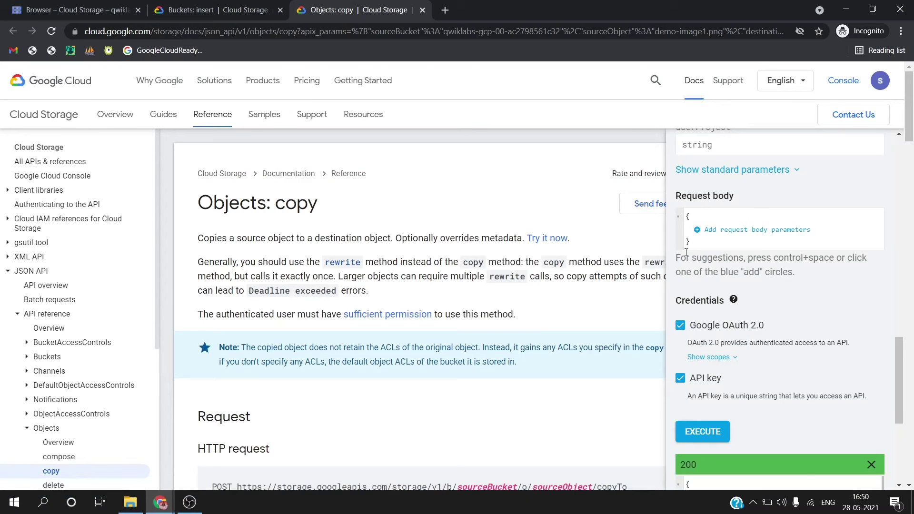
Step: Return to the lab instructions and check the progress for the "Copy files between Cloud Storage buckets" task
key(alt+Tab)
scroll(492, 353, down, 4)
scroll(492, 354, up, 1)
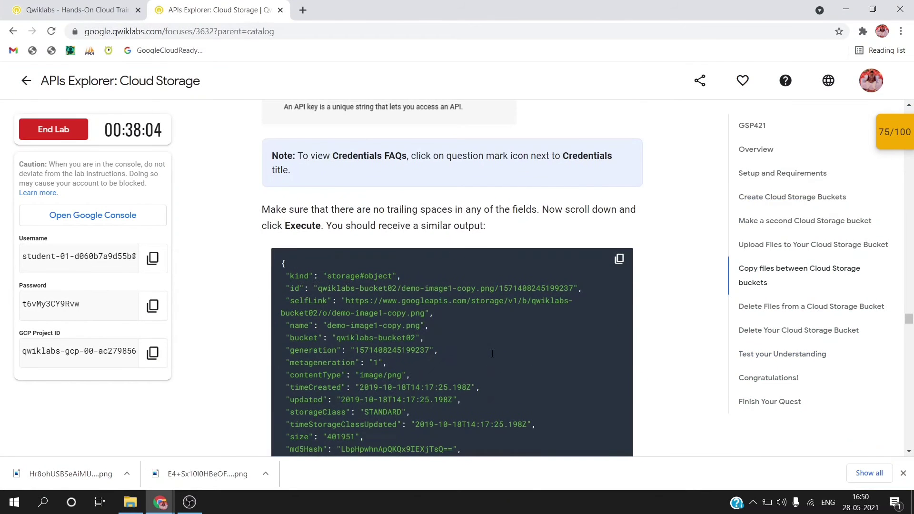
scroll(492, 353, up, 2)
scroll(490, 352, down, 10)
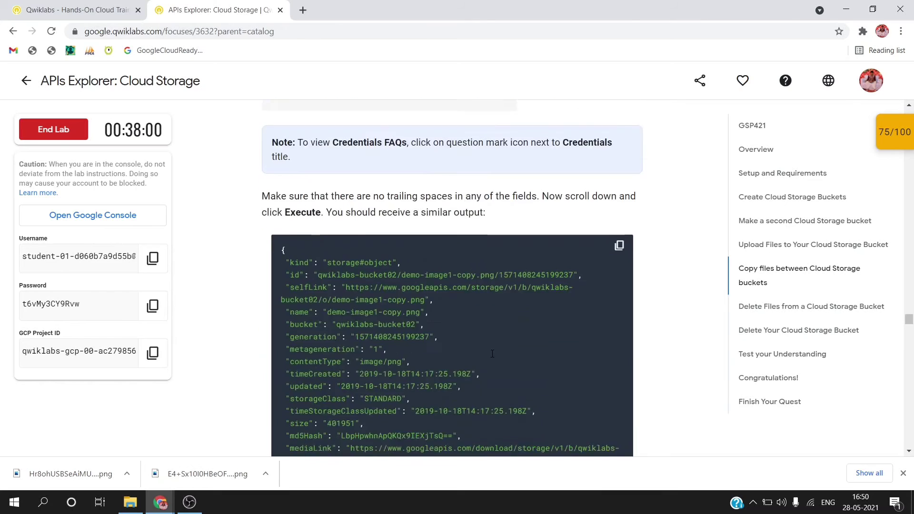
click(377, 310)
scroll(404, 307, down, 4)
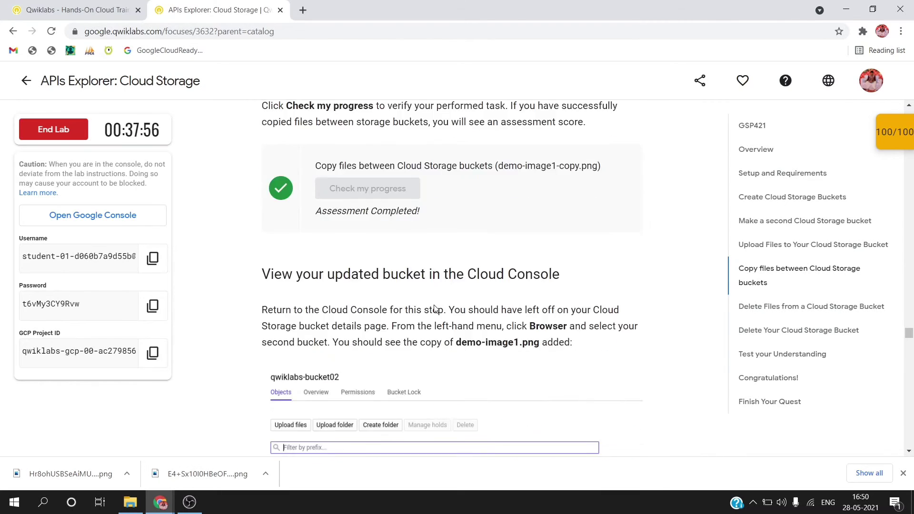
Step: Open the Objects: delete API reference in an incognito window and review the bucket and object values the instructions require
scroll(434, 305, down, 7)
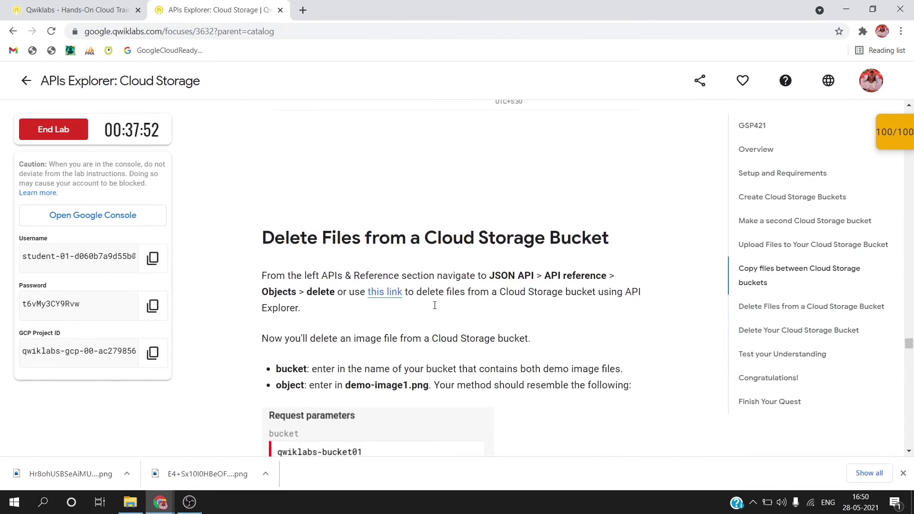
right_click(384, 234)
click(410, 276)
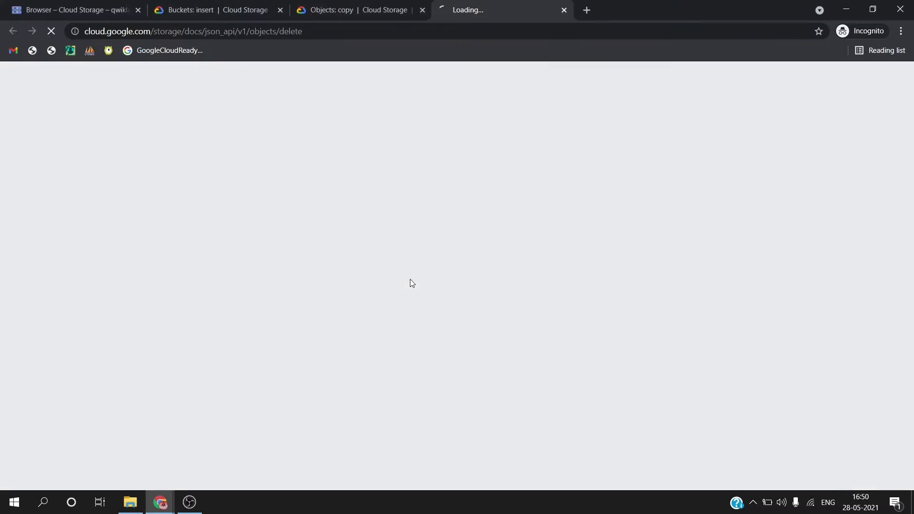
key(alt+Tab)
scroll(348, 260, down, 2)
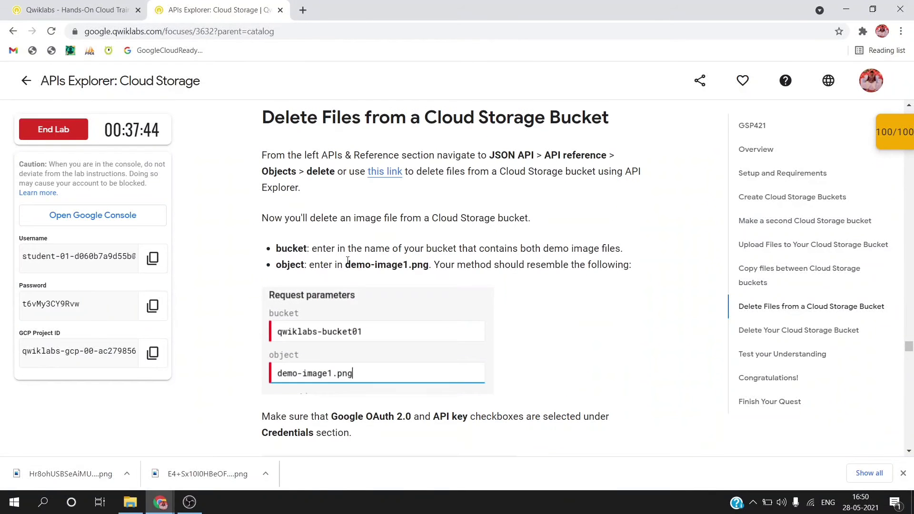
scroll(416, 263, down, 1)
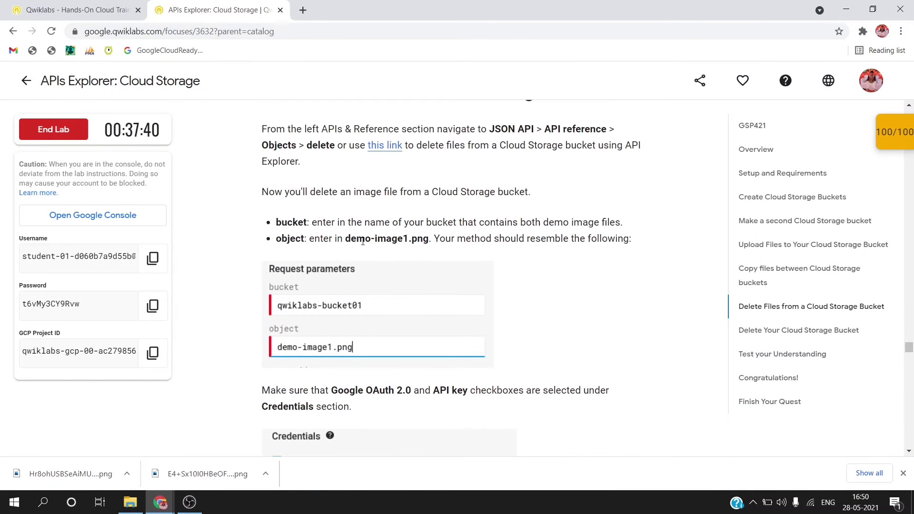
scroll(479, 237, down, 1)
key(alt+Tab)
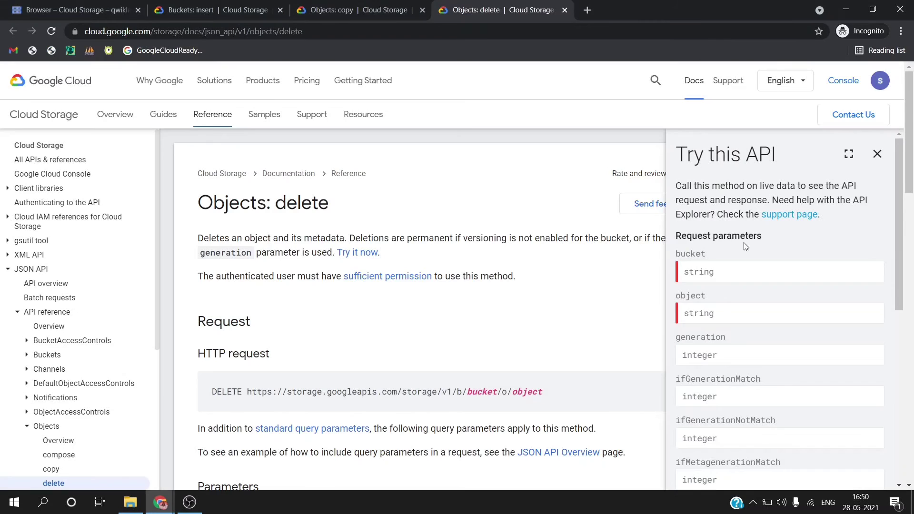
Step: Set the delete request's bucket to qwiklabs-gcp-00-ac2798561c32 and its object to demo-image1.png, as the instructions require
key(super+v)
scroll(762, 416, down, 1)
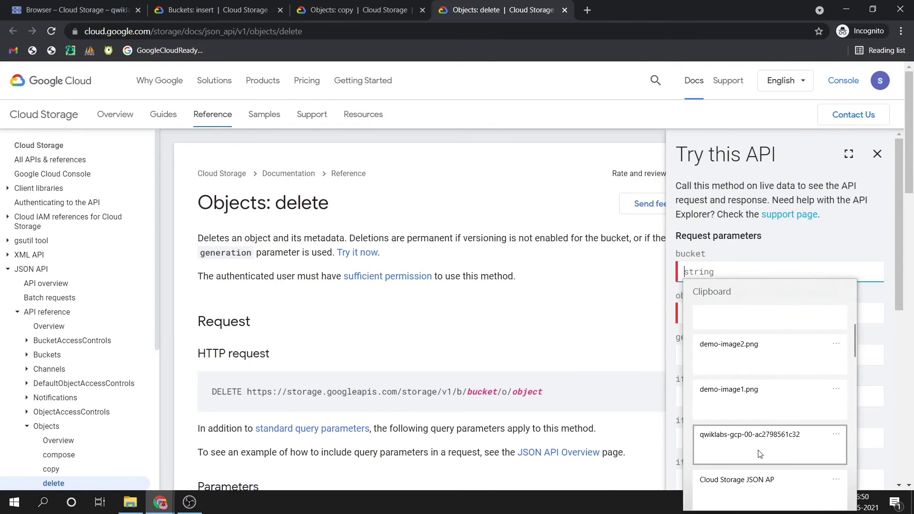
click(742, 443)
click(720, 317)
key(super+v)
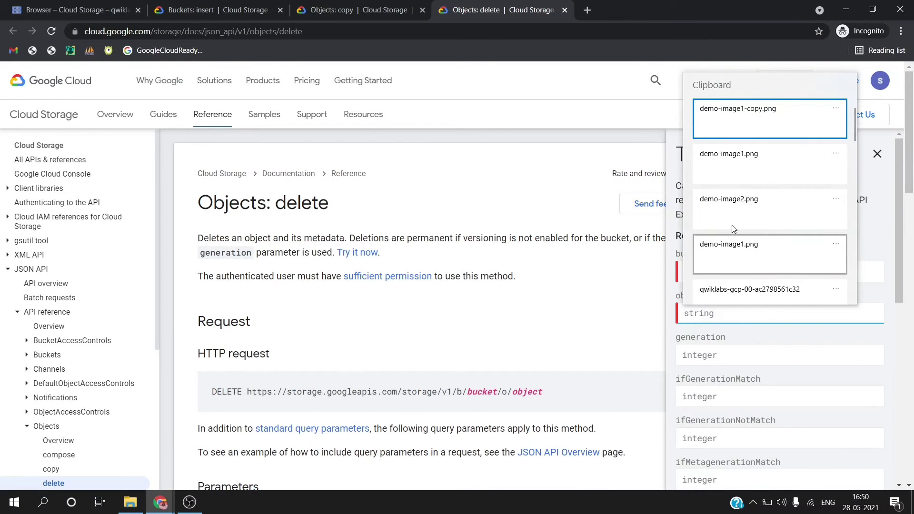
click(735, 119)
key(alt+Tab)
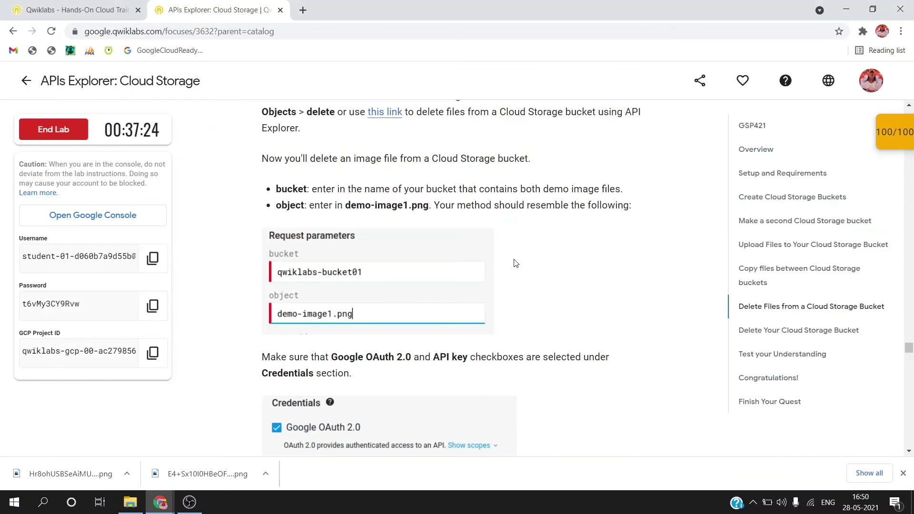
key(alt+Tab)
key(BackSpace)
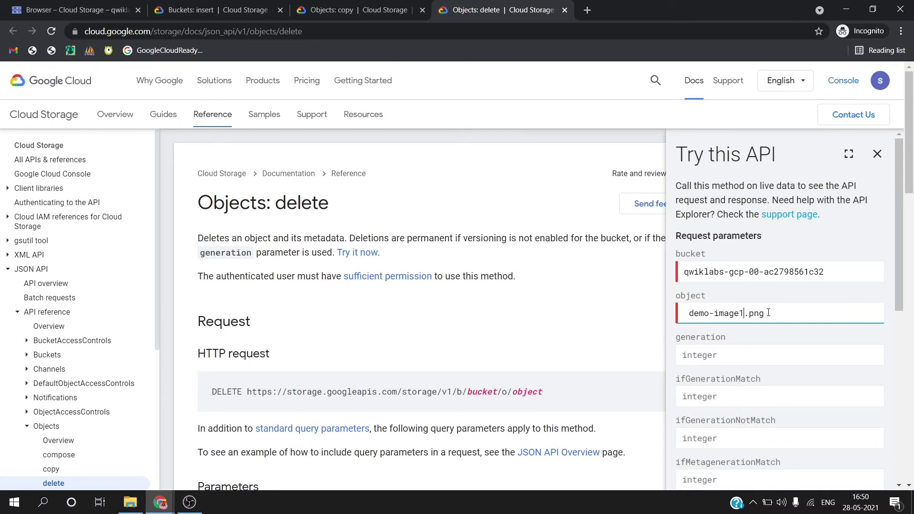
Step: Check the credentials requirements in the instructions and execute the delete request for demo-image1.png
key(alt+Tab)
scroll(588, 382, down, 2)
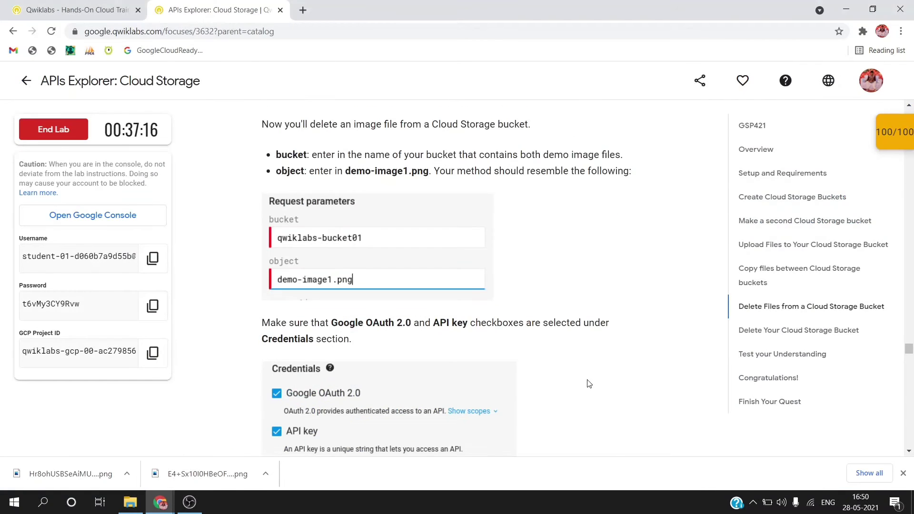
key(alt+Tab)
scroll(856, 411, down, 8)
click(706, 435)
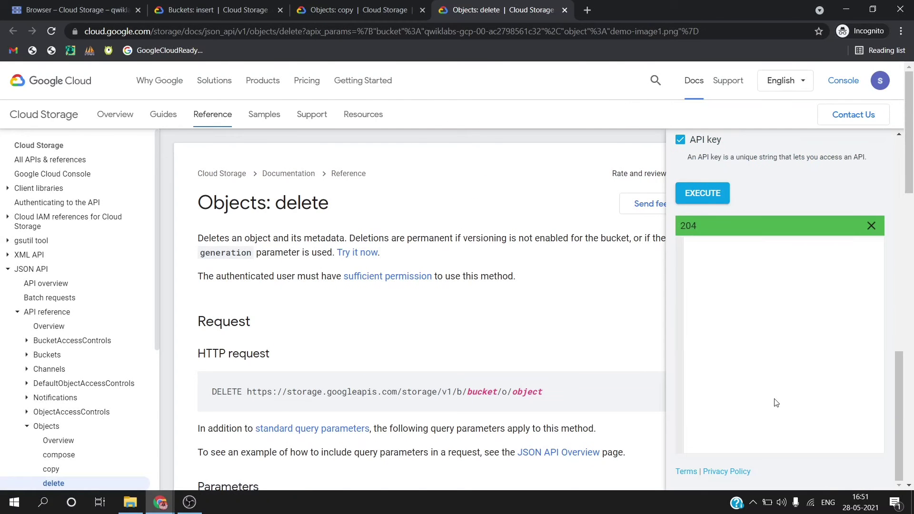
Step: Review the instructions for removing the second image, demo-image2.png, and execute the Objects: delete request again
key(alt+Tab)
scroll(577, 381, down, 9)
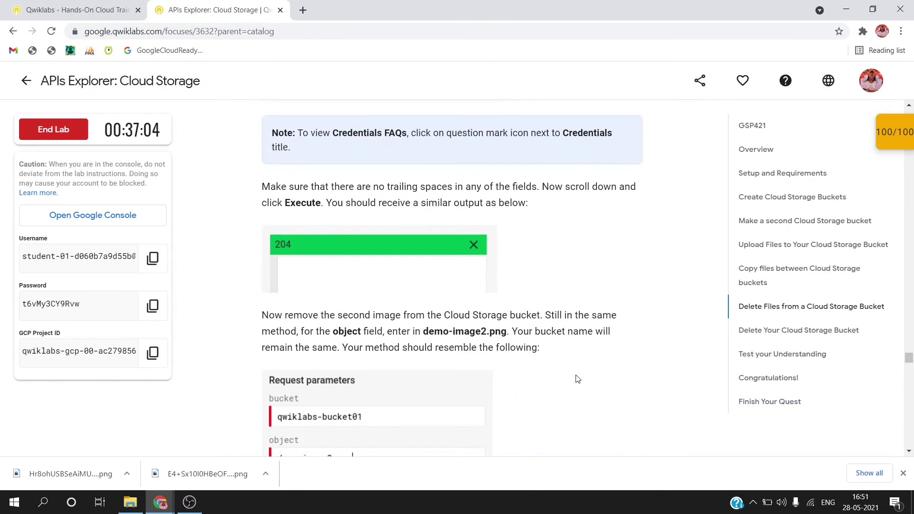
scroll(344, 307, down, 2)
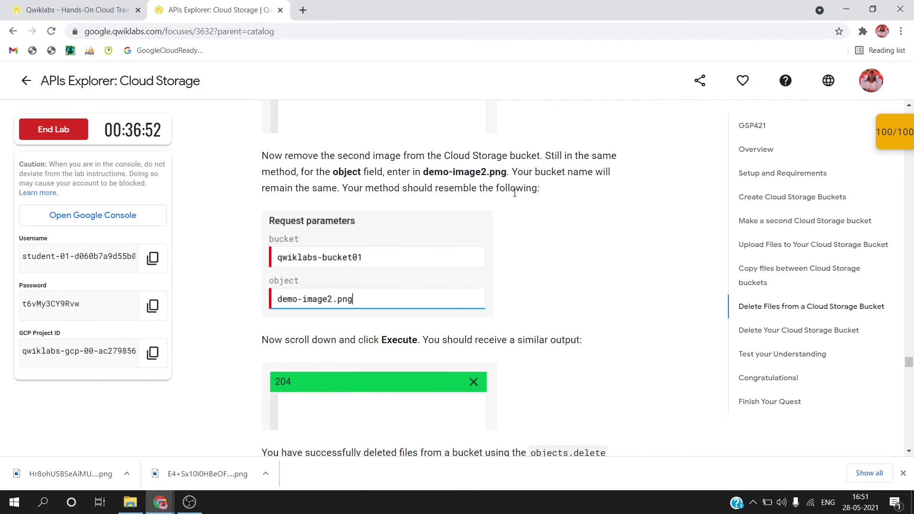
key(alt+Tab)
scroll(744, 216, up, 10)
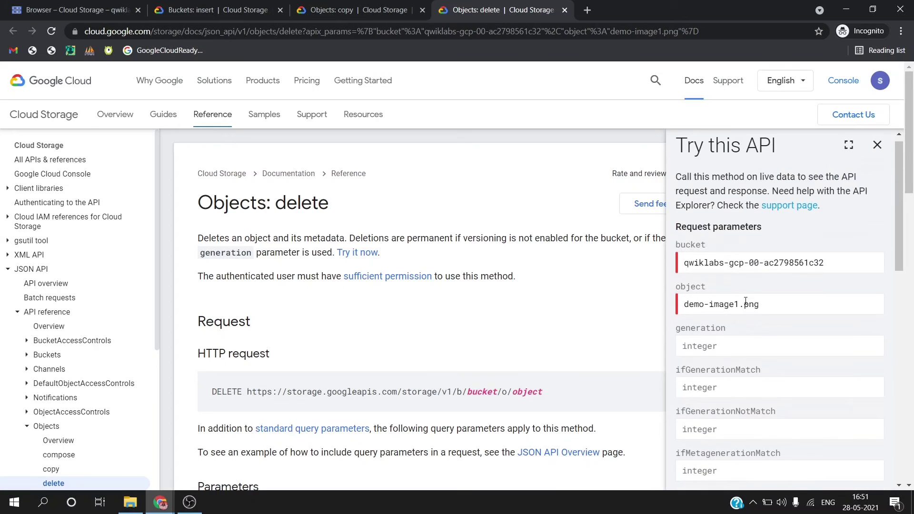
scroll(742, 303, down, 10)
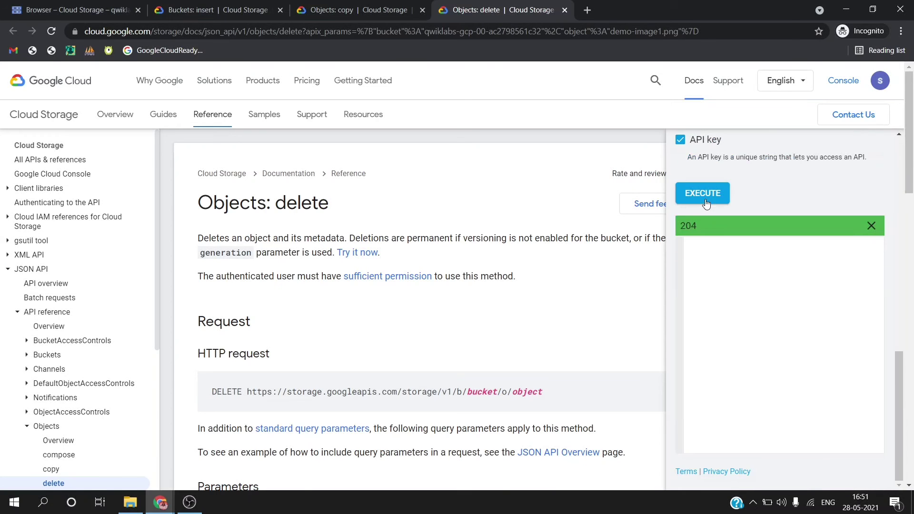
click(703, 194)
Step: Open the buckets.delete API reference from the lab instructions in an incognito window and review the required bucket parameter
key(alt+Tab)
scroll(540, 311, down, 15)
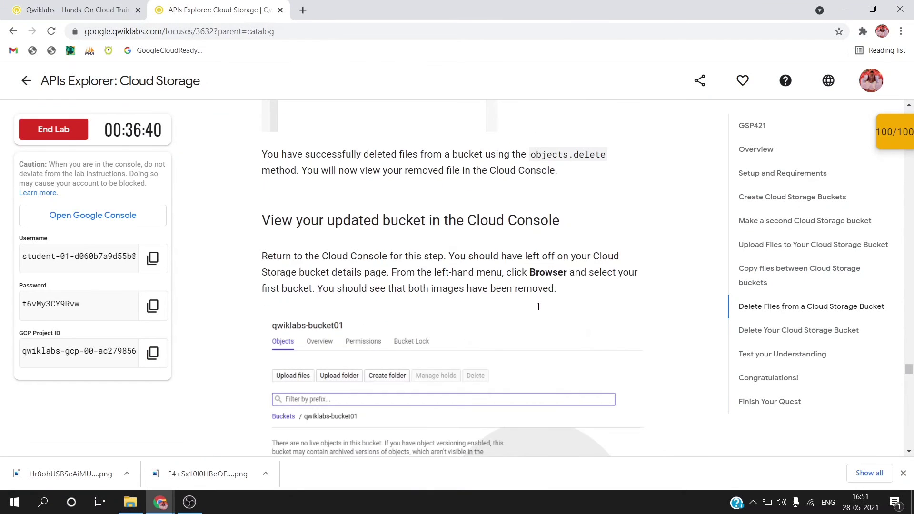
right_click(531, 269)
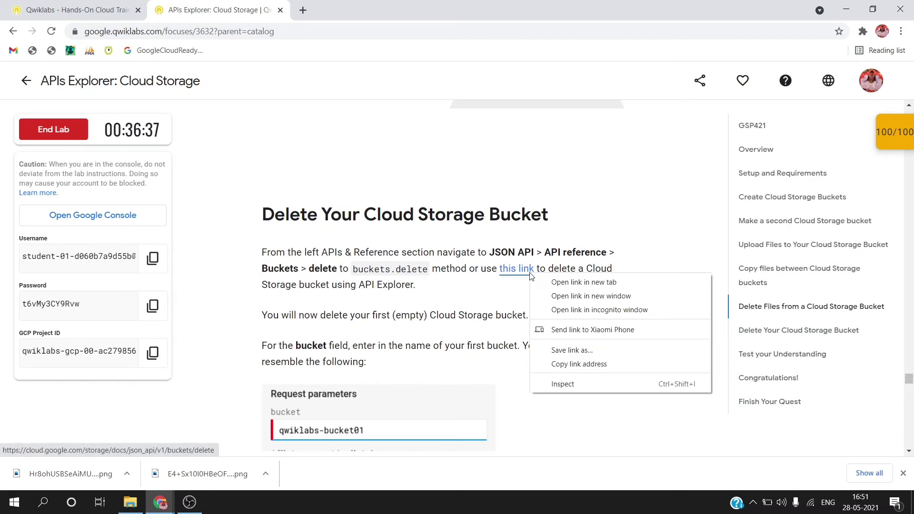
click(544, 309)
scroll(416, 332, down, 1)
scroll(416, 332, down, 1)
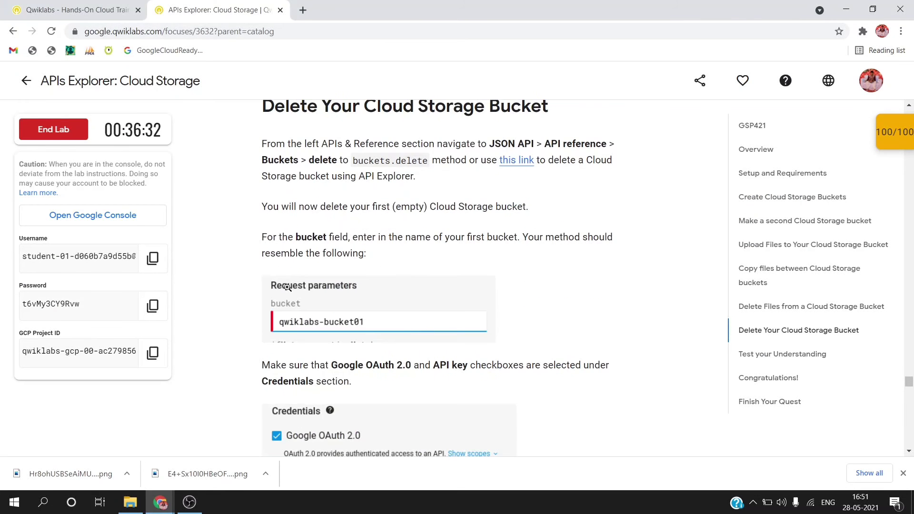
Step: Set the bucket parameter of the Buckets: delete request to qwiklabs-gcp-00-ac2798561c32
click(748, 268)
key(super+v)
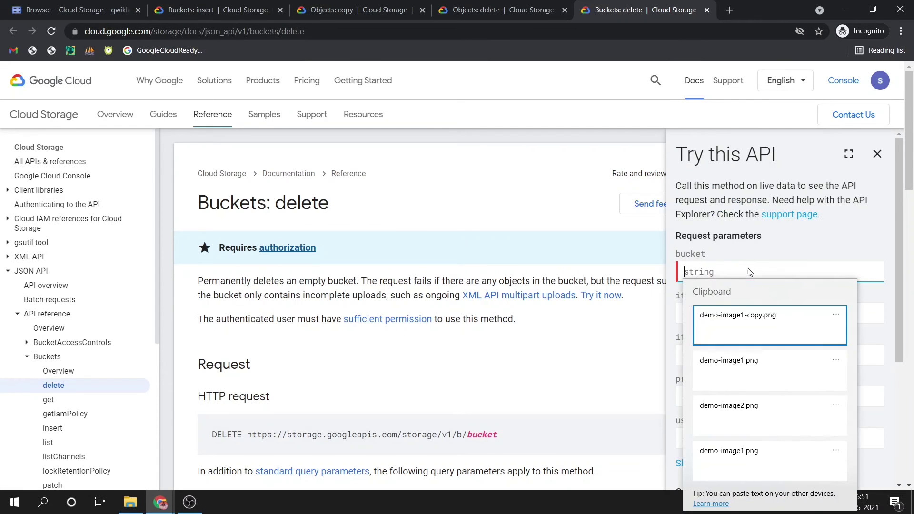
scroll(746, 380, down, 1)
click(742, 415)
Step: Refresh the bucket list in the Cloud Storage browser and open qwiklabs-gcp-00-ac2798561c32 to check its contents
key(ctrl+1)
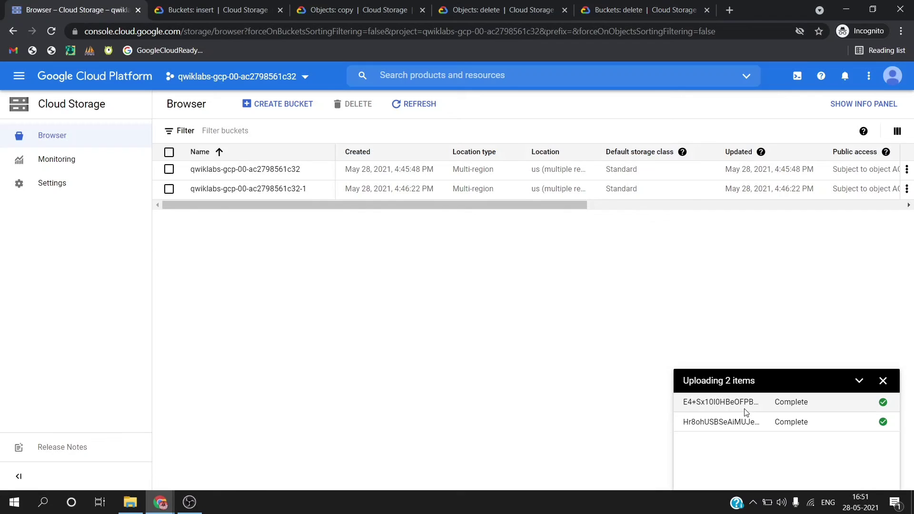
click(391, 112)
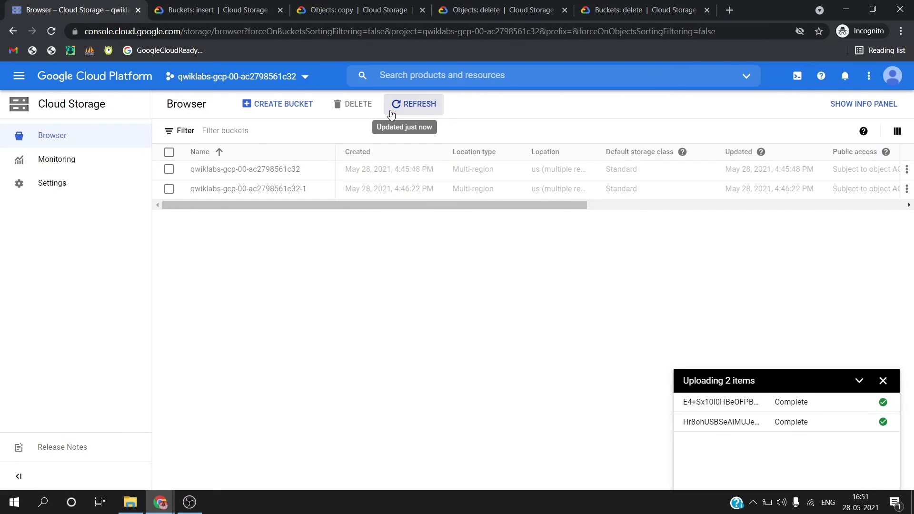
click(418, 114)
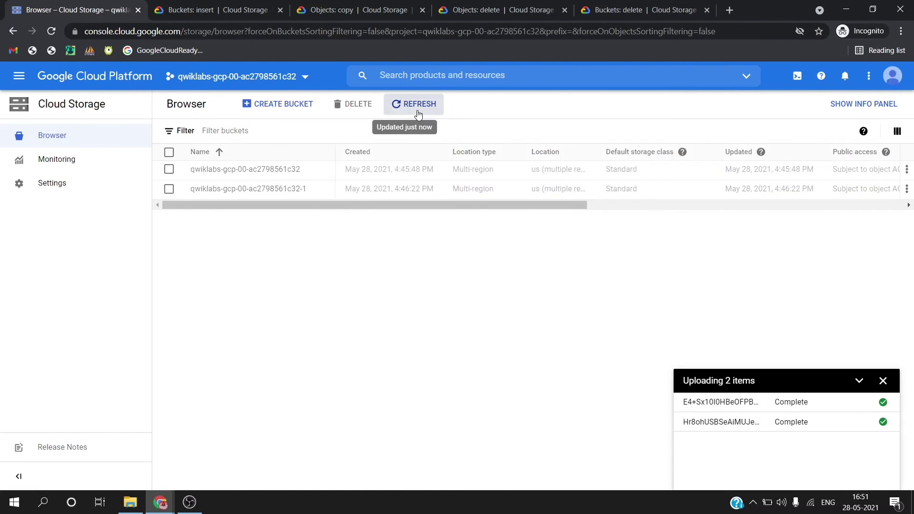
click(241, 170)
Step: Return to the Buckets: delete reference and execute the request with Google OAuth 2.0 and API key credentials enabled
click(647, 6)
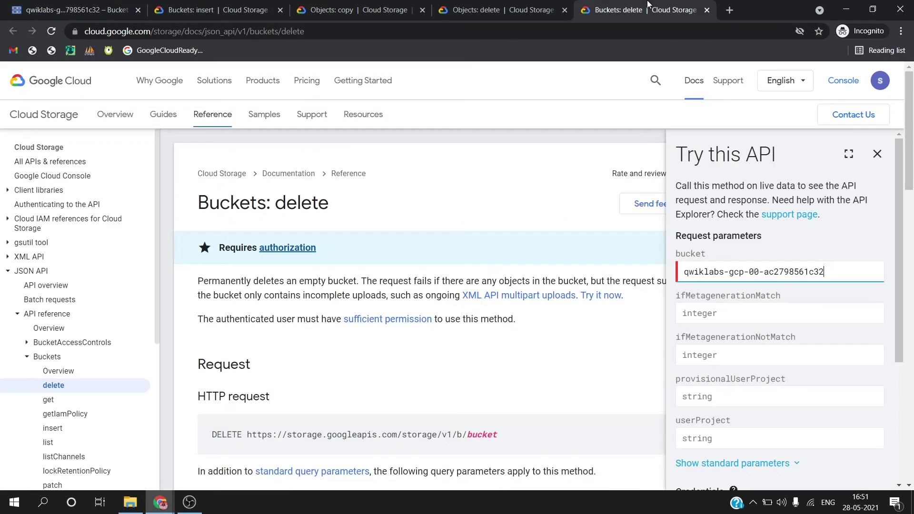
scroll(862, 307, down, 4)
click(721, 436)
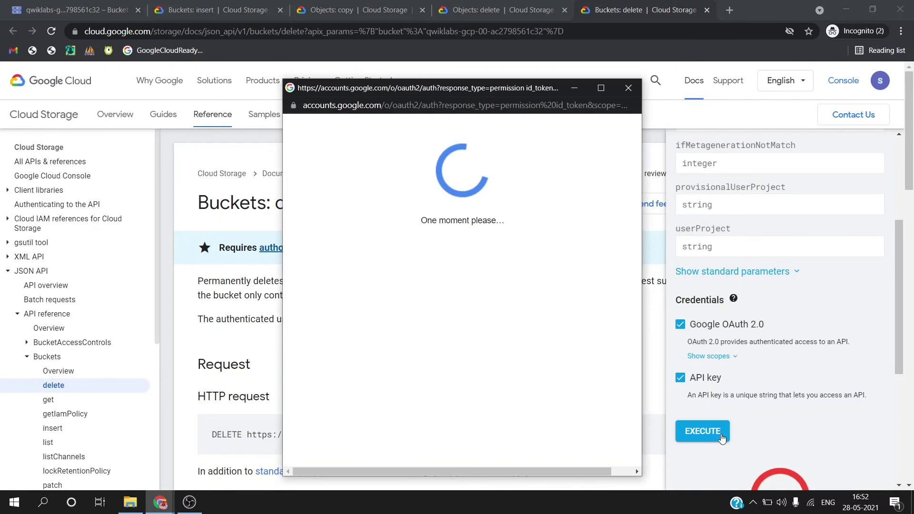
Step: Answer True to the lab's quiz questions about default storage class and unique bucket names
key(alt+Tab)
scroll(475, 377, down, 10)
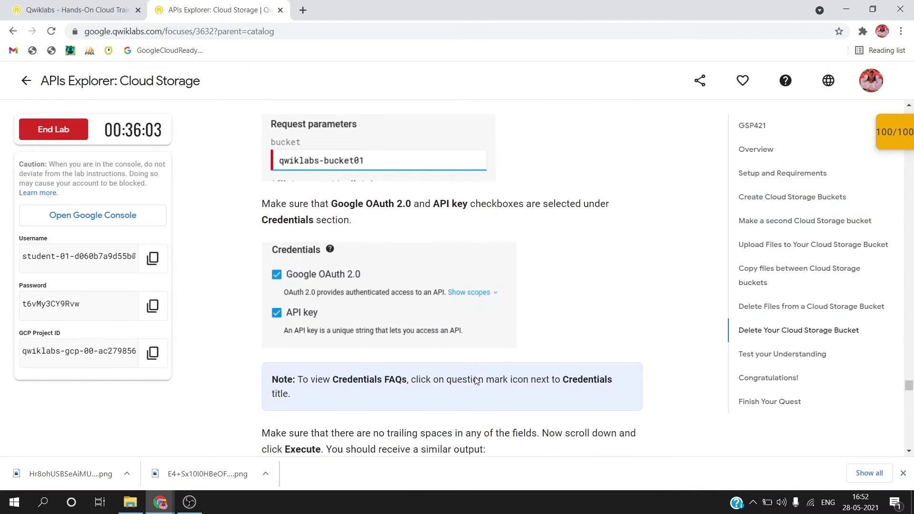
scroll(475, 377, down, 10)
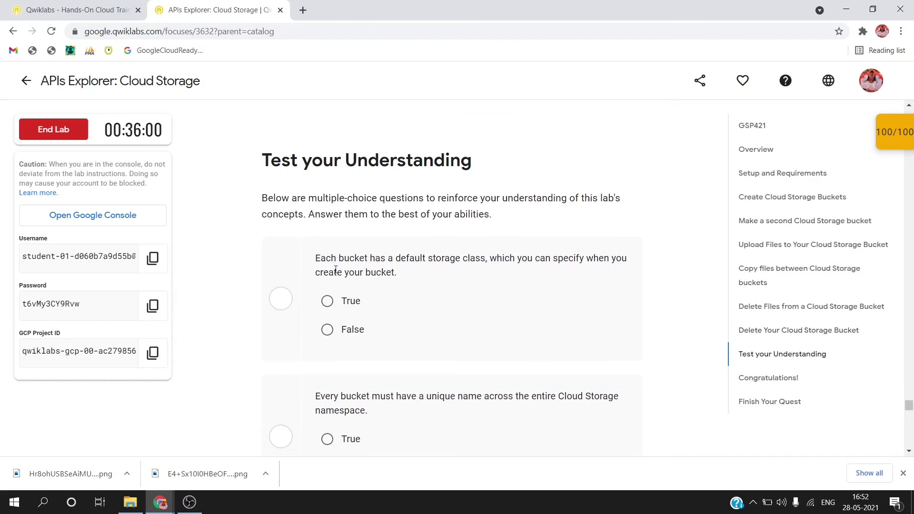
click(353, 301)
scroll(413, 297, down, 2)
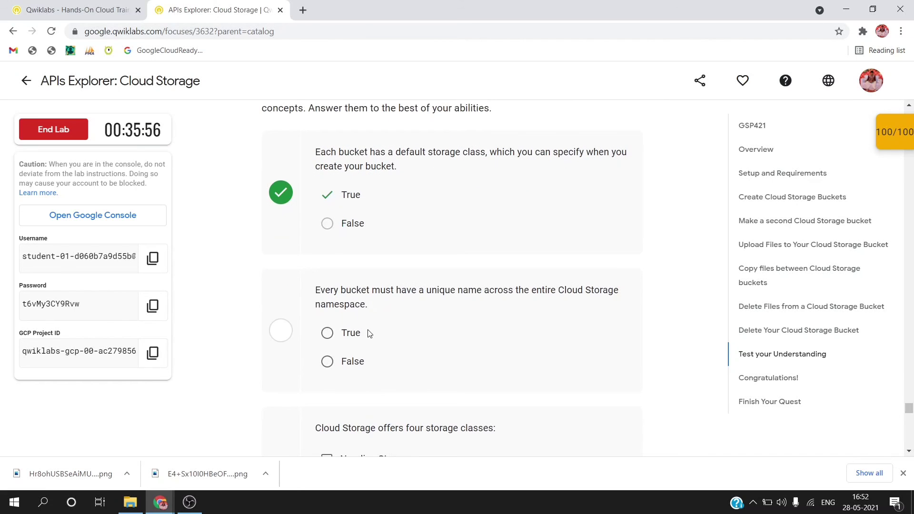
click(354, 340)
Step: Try answering the storage classes question with Nearline, Coldline, Multi-Regional and Local storage
scroll(354, 339, down, 3)
scroll(476, 229, down, 1)
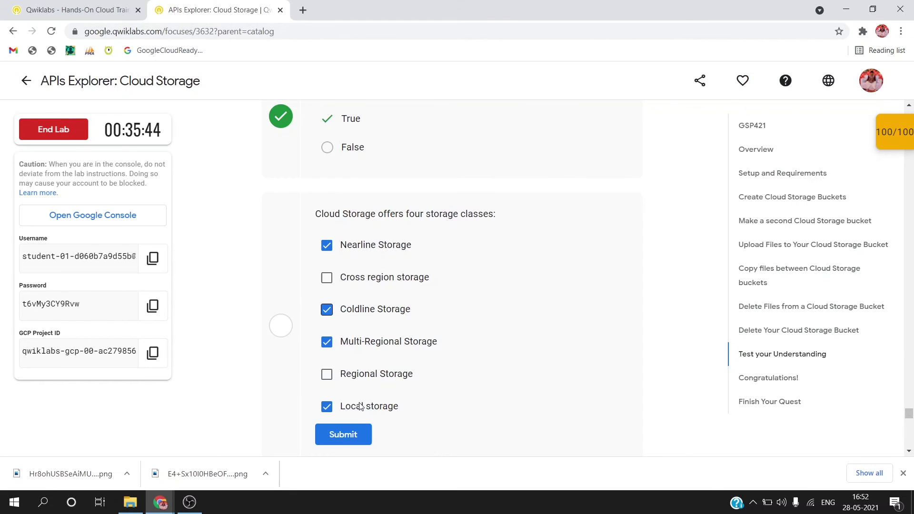
click(340, 433)
Step: Answer the storage classes question with Nearline, Coldline, Multi-Regional and Regional Storage and submit it
scroll(405, 351, down, 1)
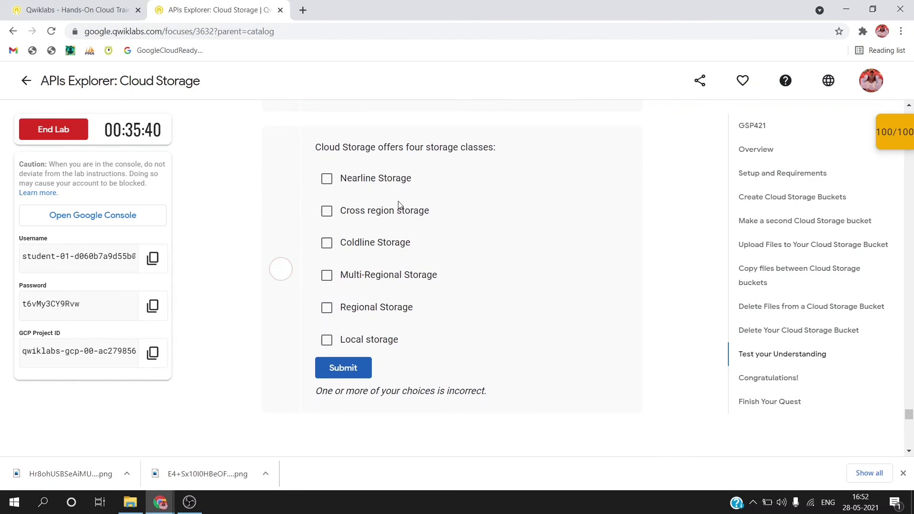
click(374, 244)
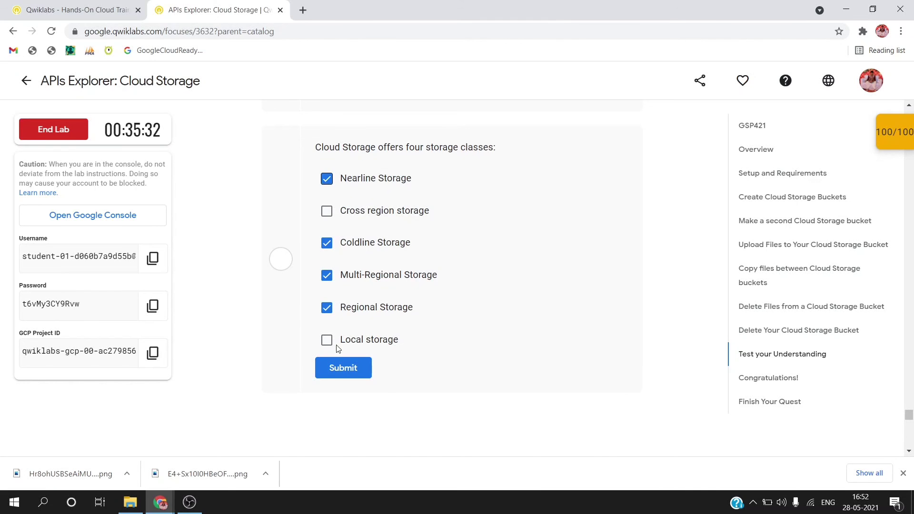
click(338, 371)
Step: Go through the closing sections of the instructions, then end the lab and confirm ending it
scroll(339, 375, down, 10)
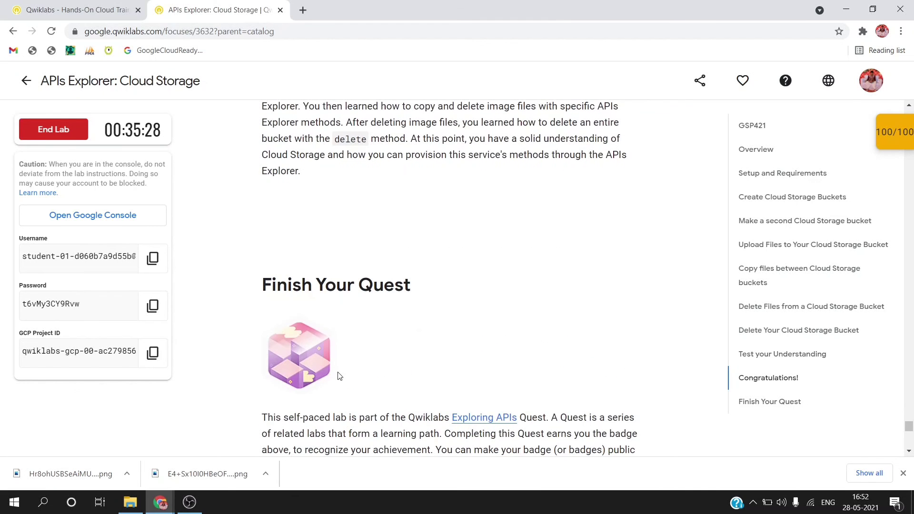
click(54, 130)
click(513, 133)
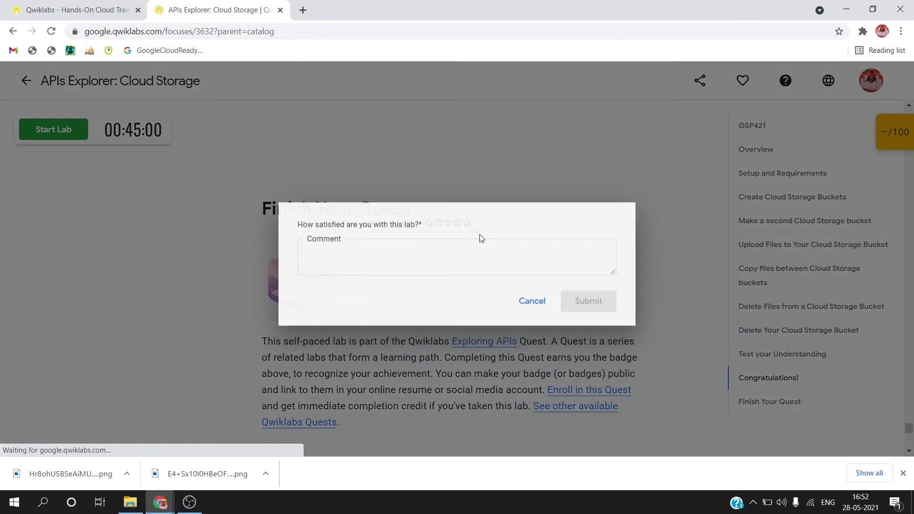